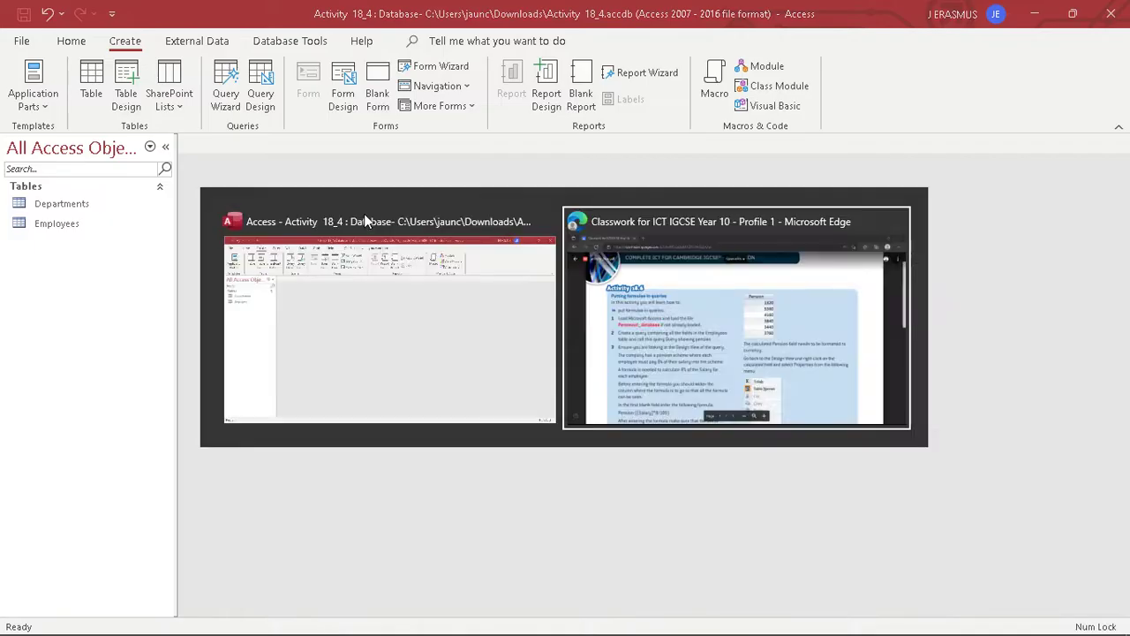
- Check the Activity 18.6 worksheet in Edge for the required query, and return to the database in Access
key(alt+Tab)
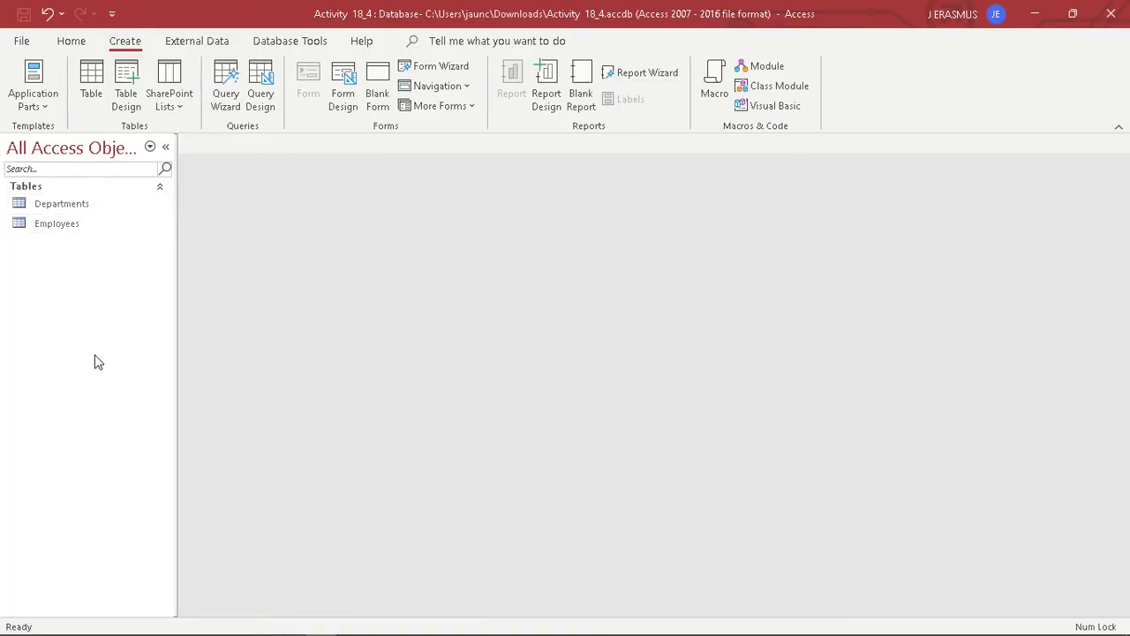
click(78, 43)
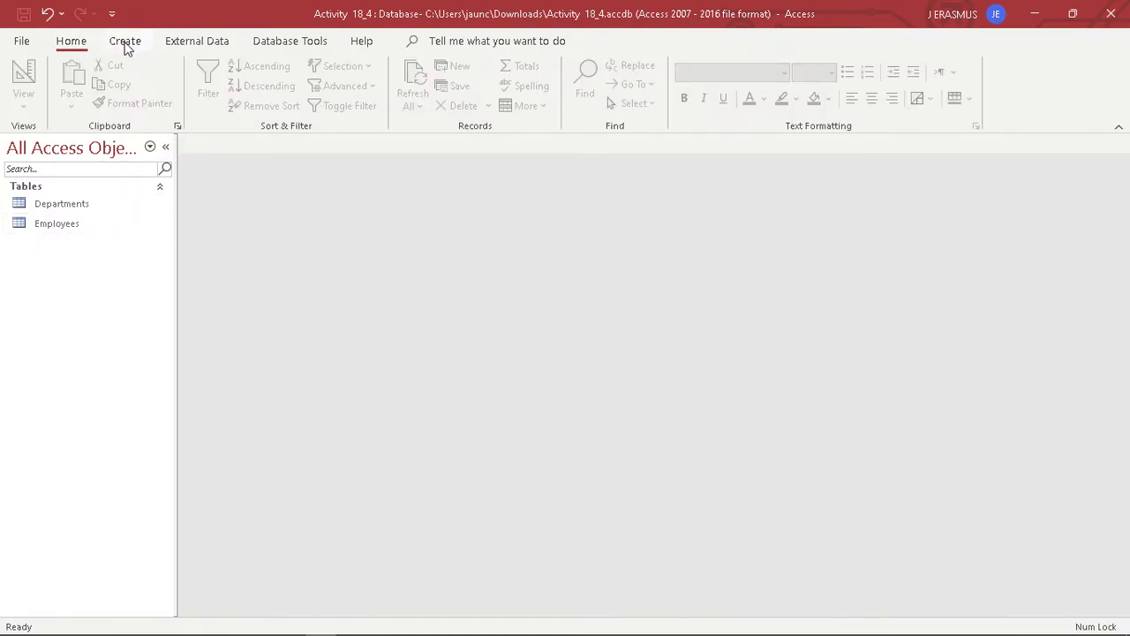
click(125, 44)
key(alt+Tab)
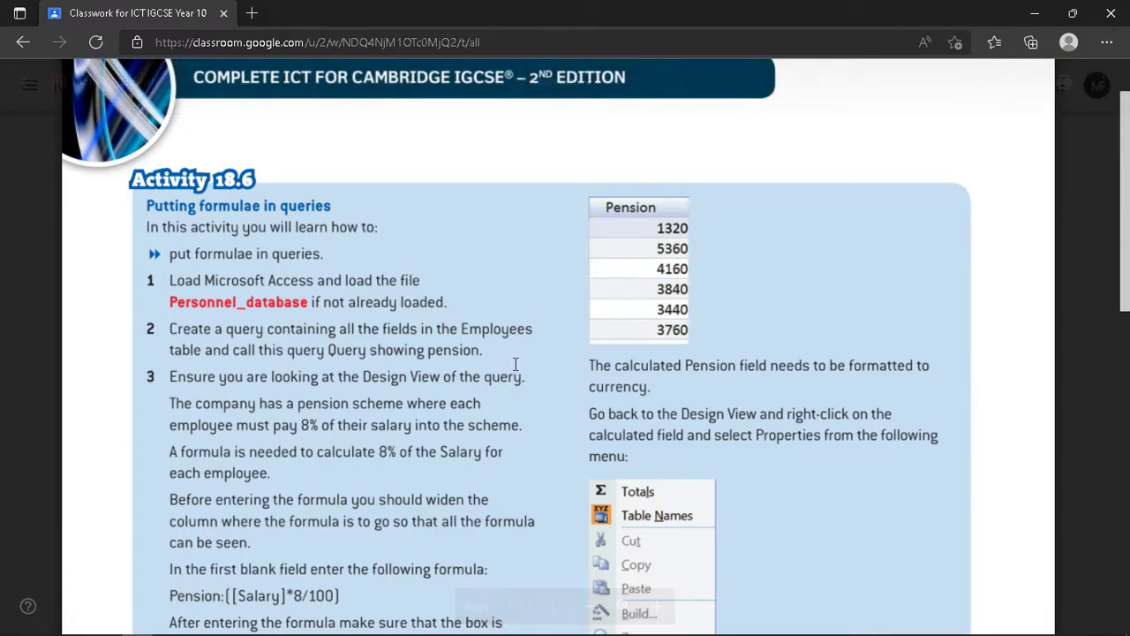
key(alt+Tab)
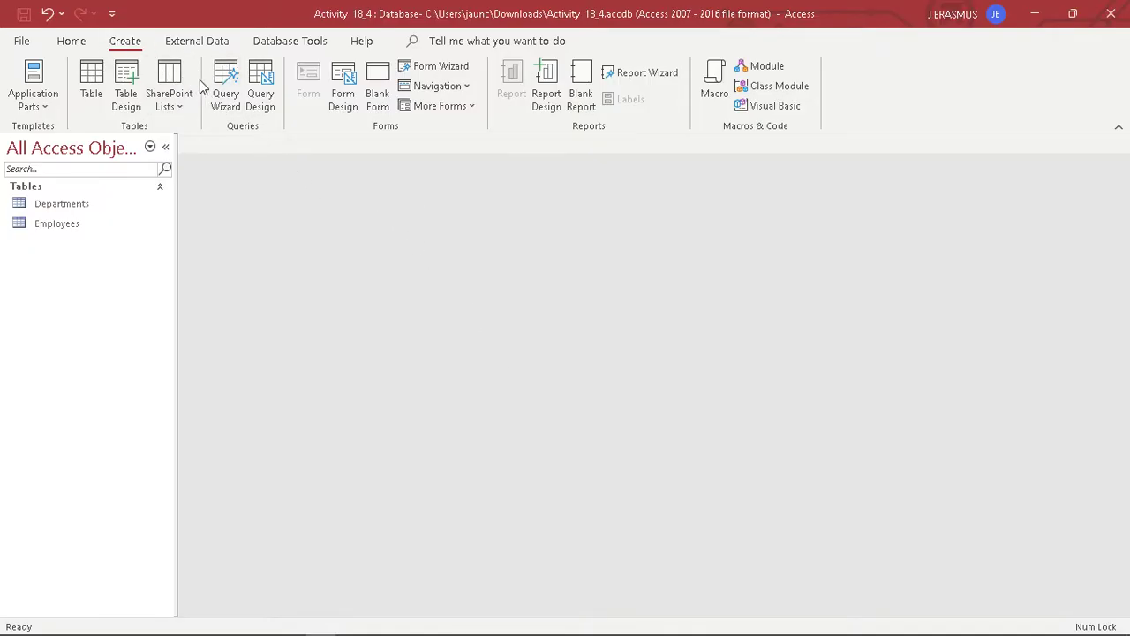
- Set up a detail query with the Simple Query Wizard, including all fields from the Employees table
click(232, 109)
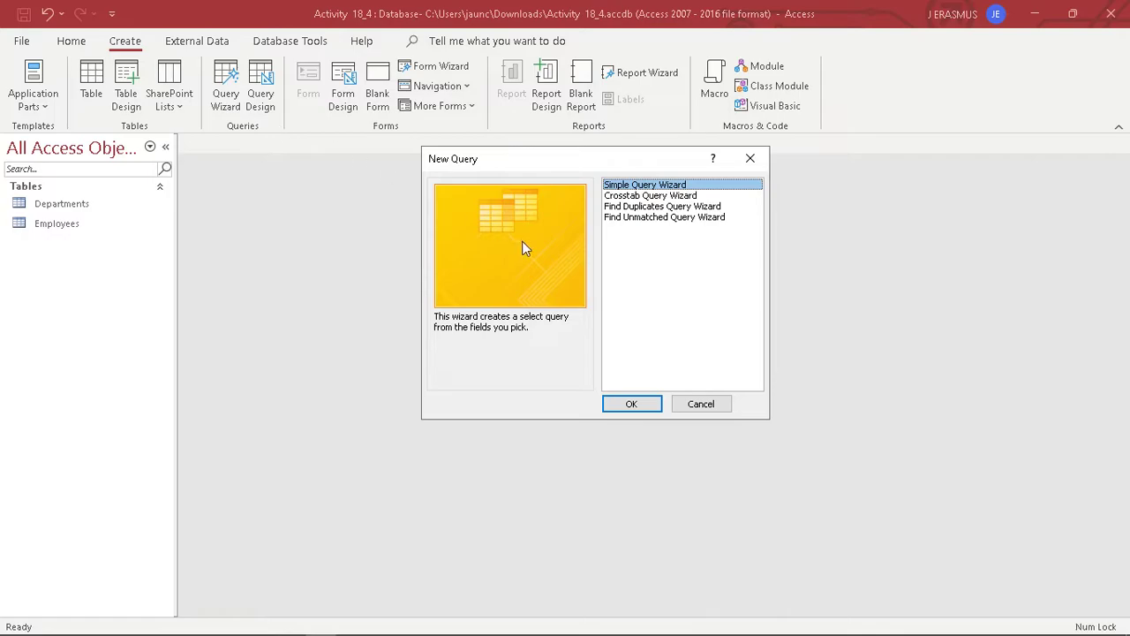
click(657, 399)
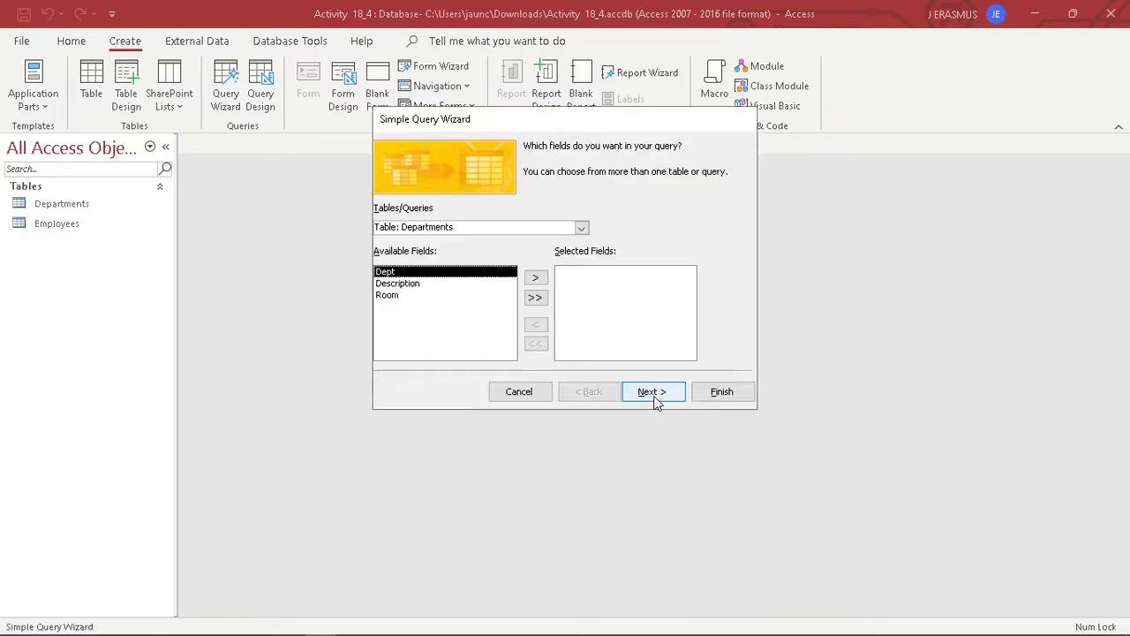
click(583, 229)
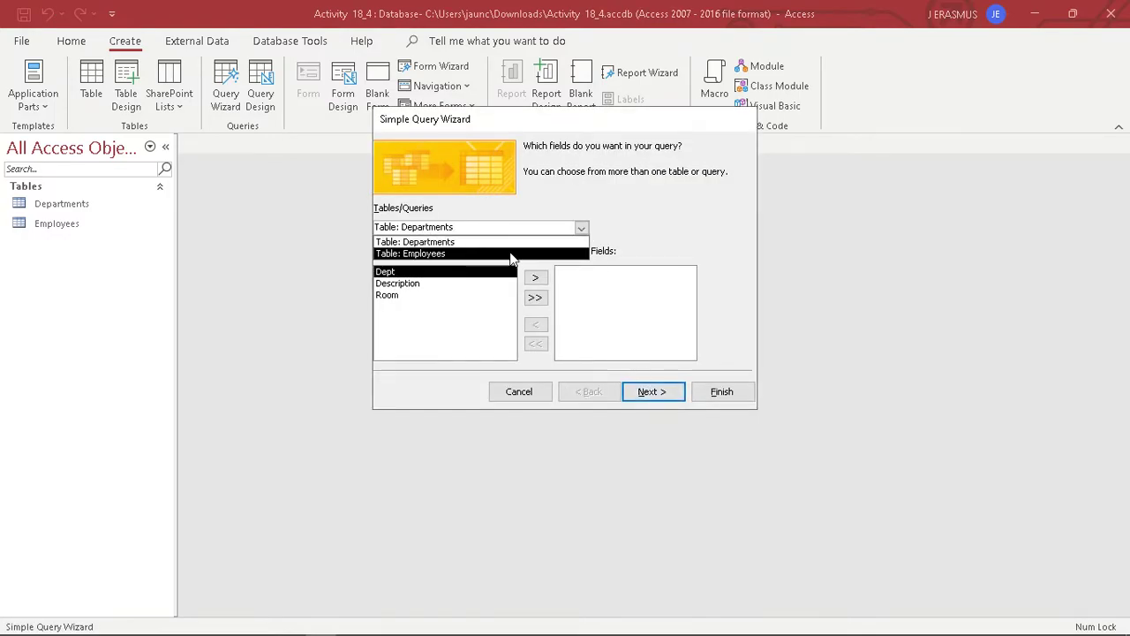
click(420, 251)
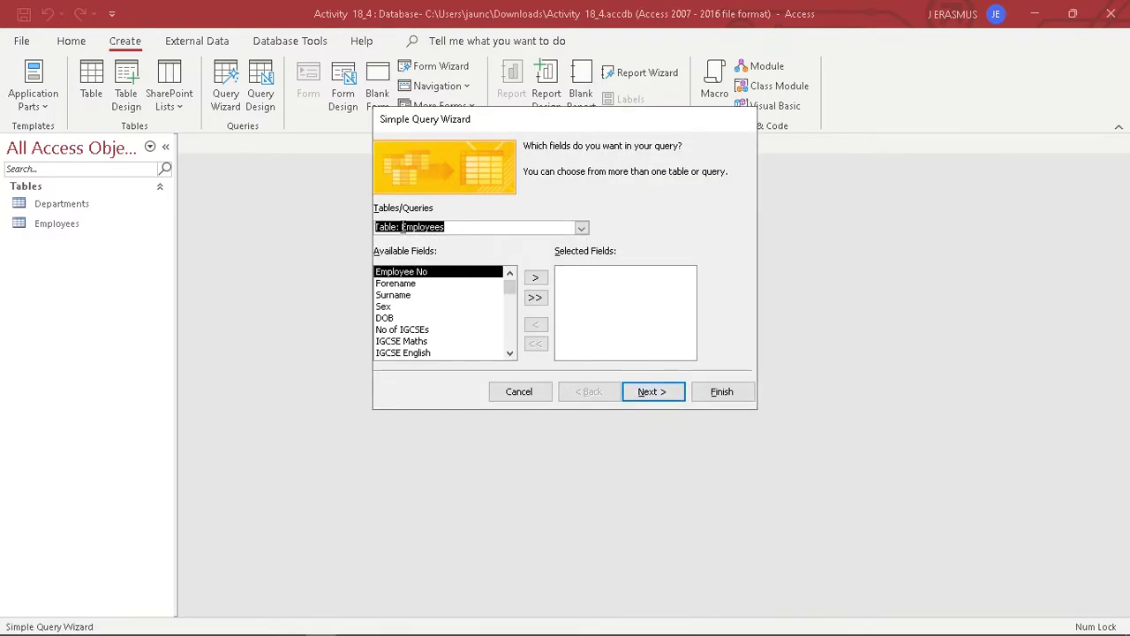
click(534, 298)
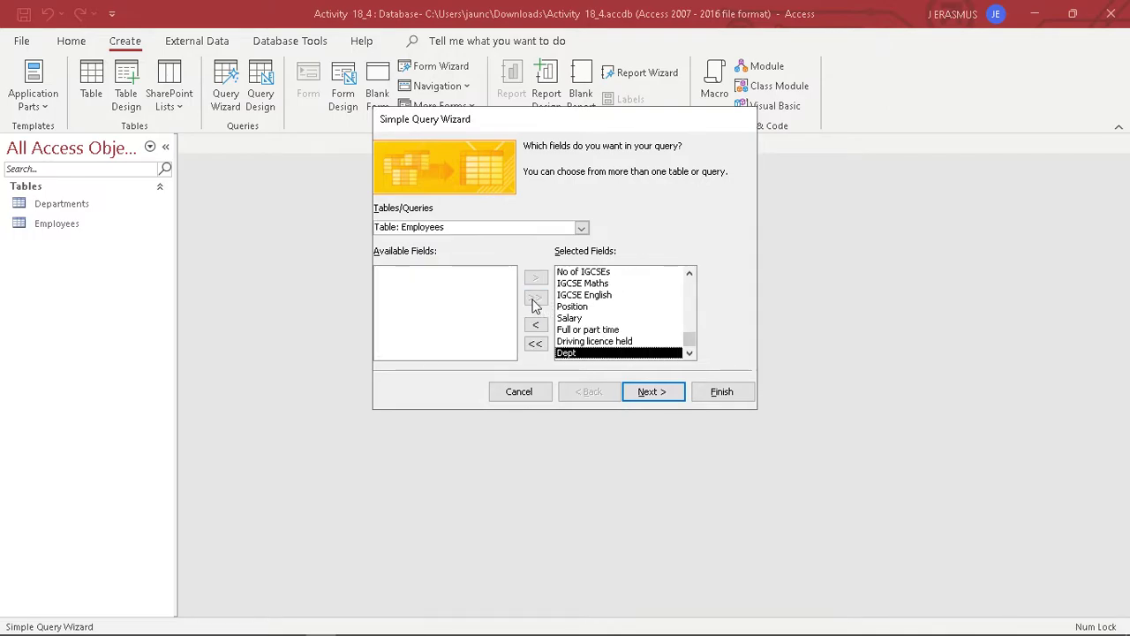
click(651, 392)
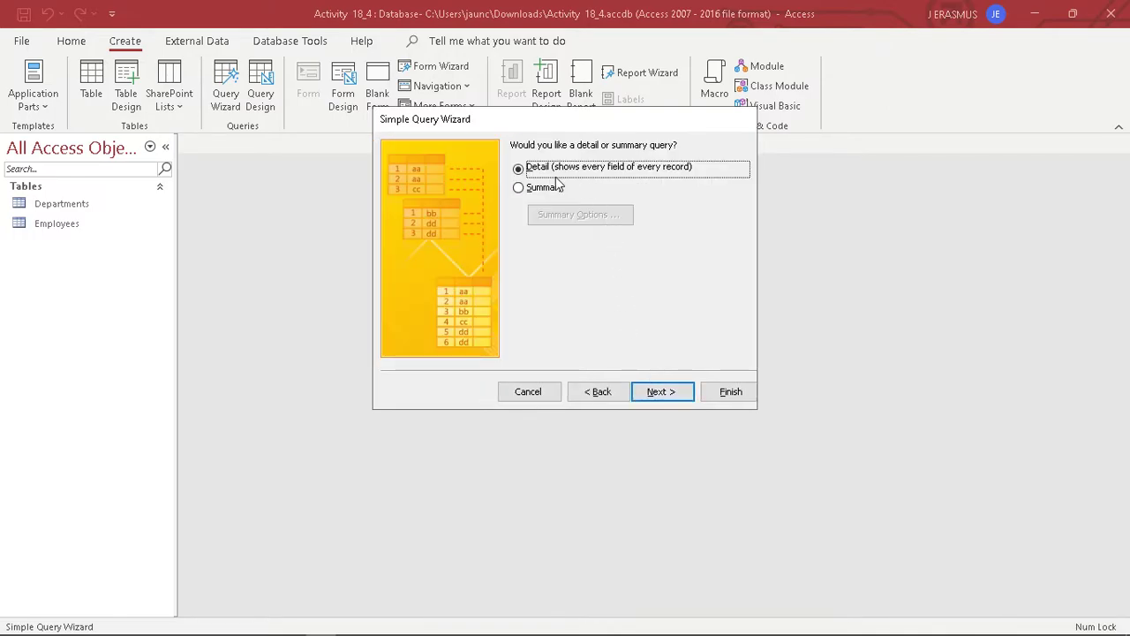
click(670, 398)
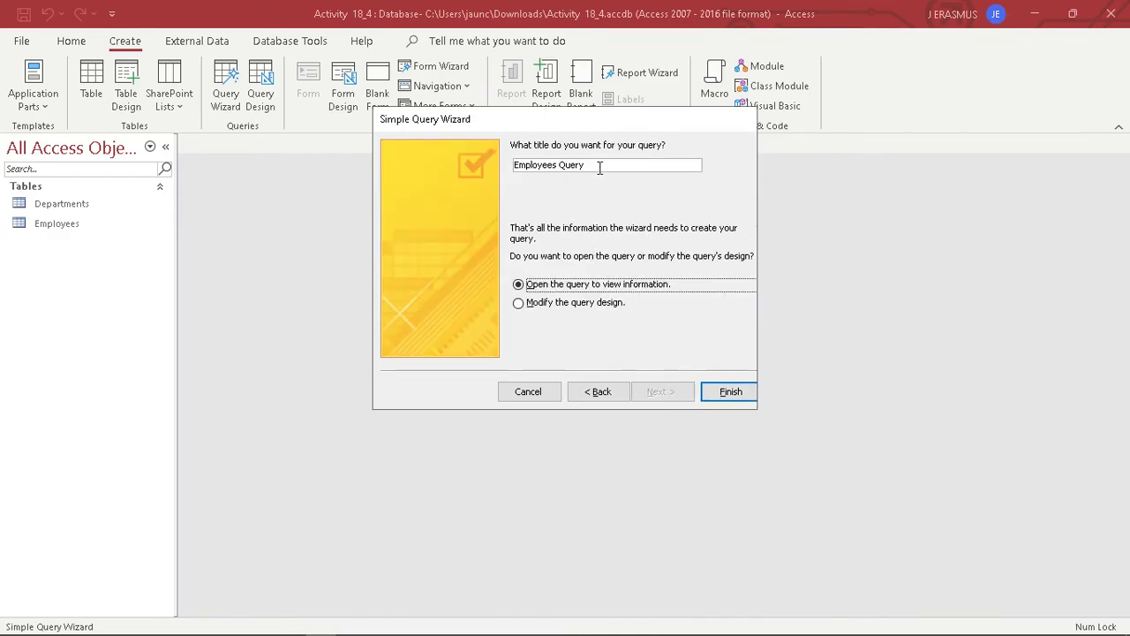
- Title the query "Query showing pension" and finish the wizard with the option to modify its design, showing it in Design View
drag(599, 168, 483, 170)
text(Query pension)
key(alt+Tab)
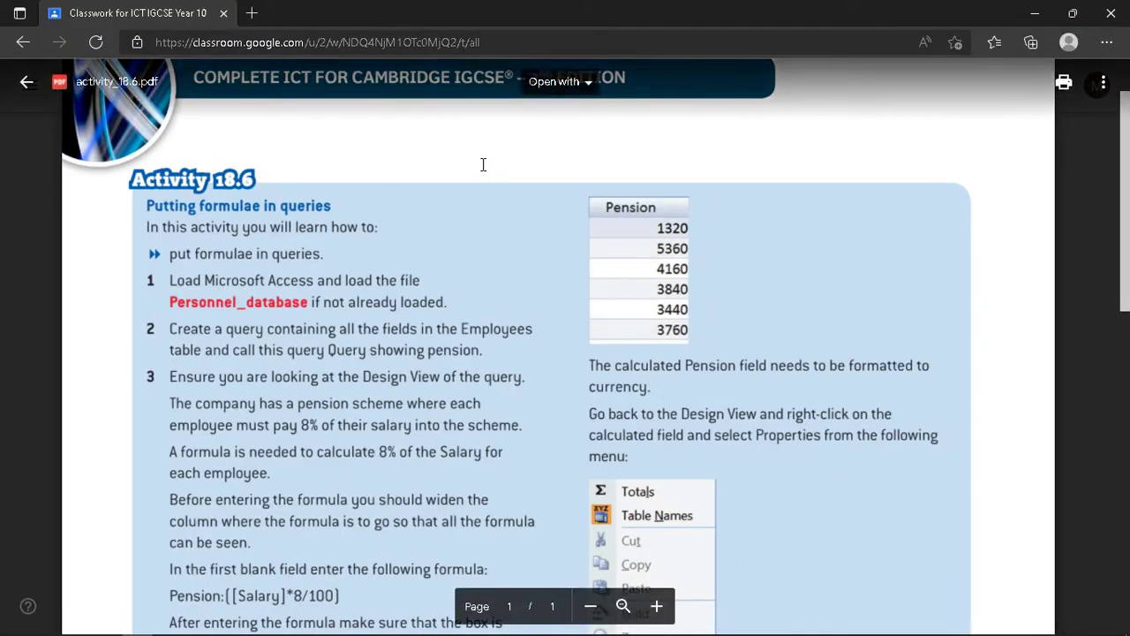
key(alt+Tab)
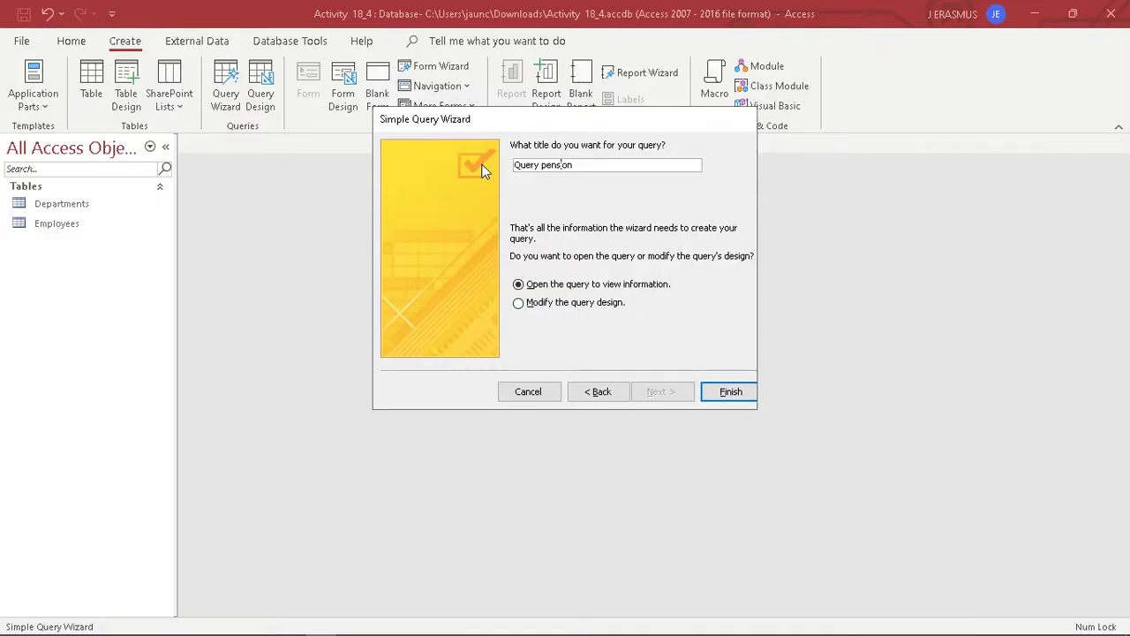
text(showing)
click(534, 303)
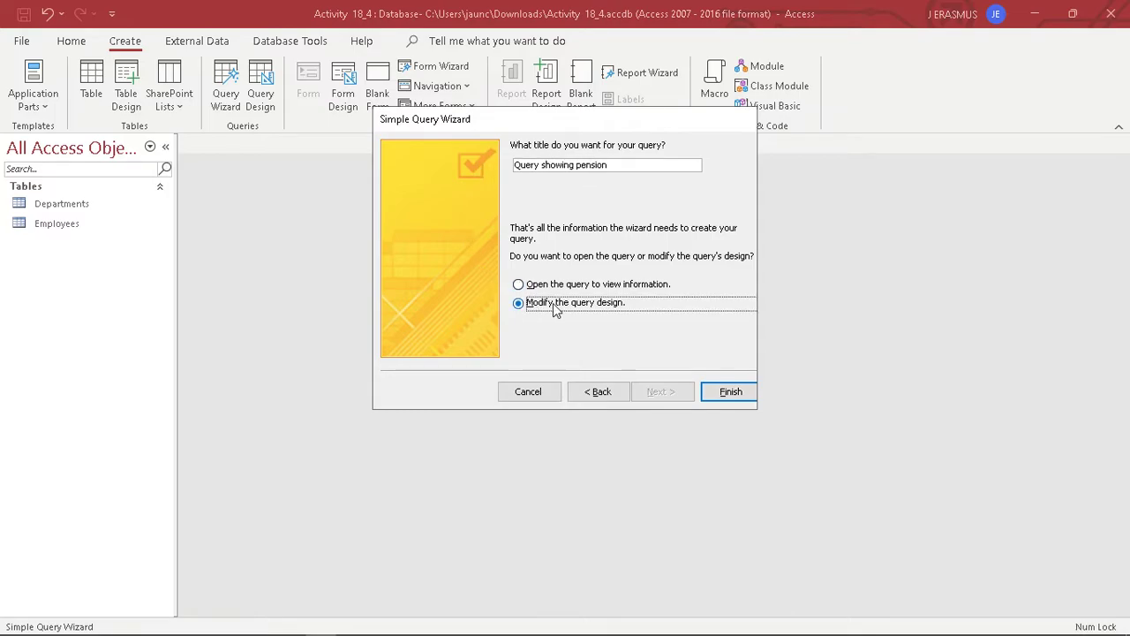
click(738, 393)
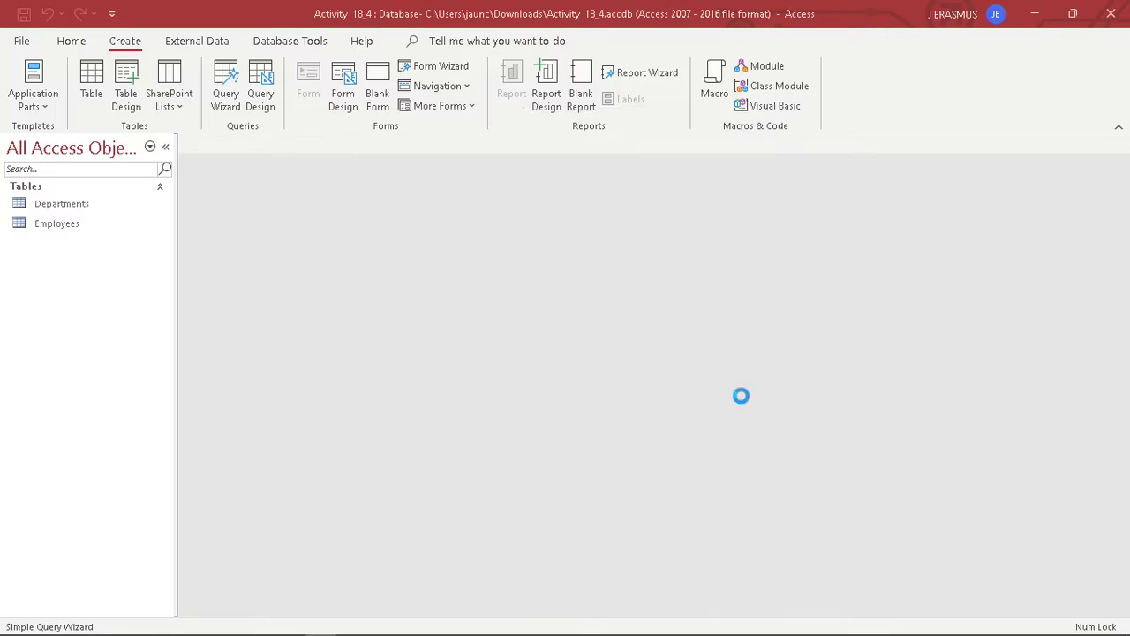
click(24, 81)
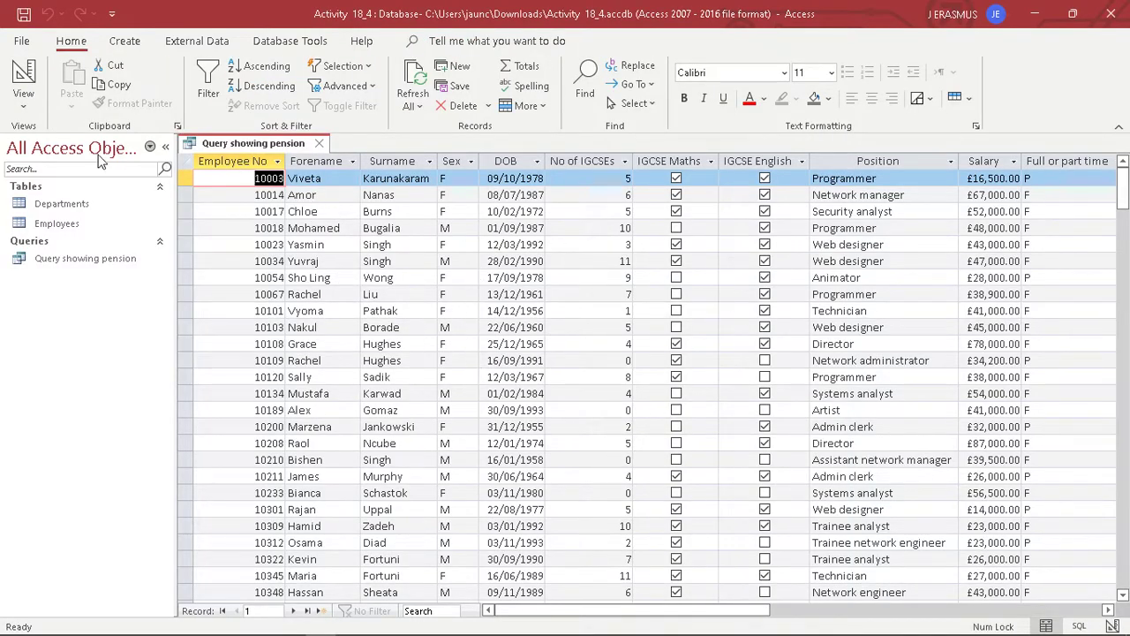
click(24, 79)
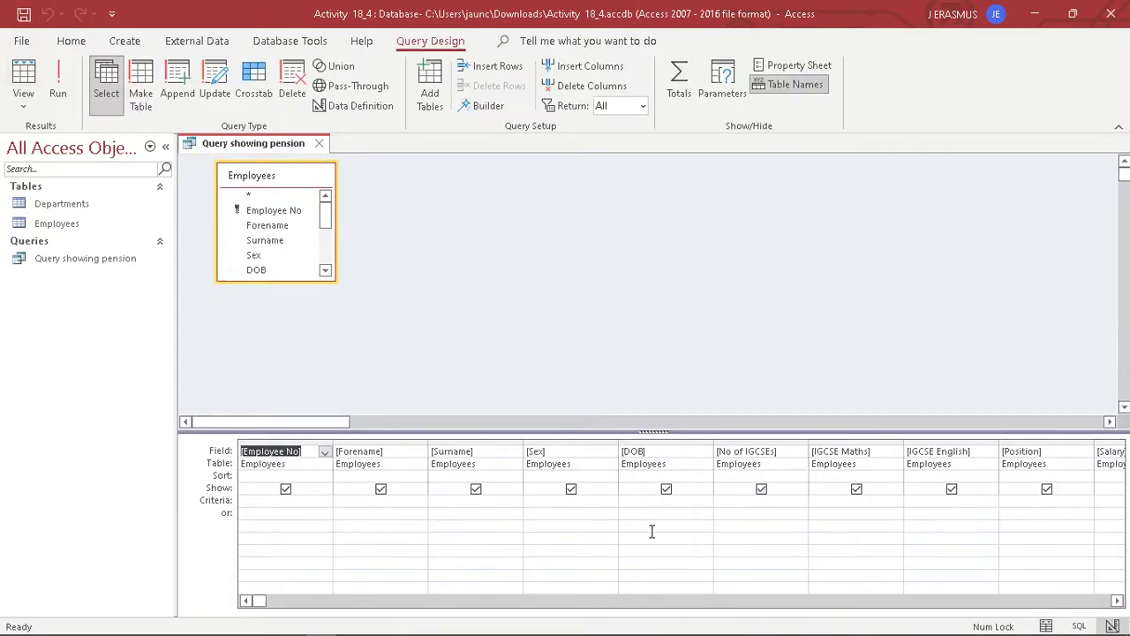
- Read the worksheet's pension formula instructions in Edge and examine the Salary column in the Access query's Datasheet View, returning to Design View
key(alt+Tab)
scroll(376, 389, down, 2)
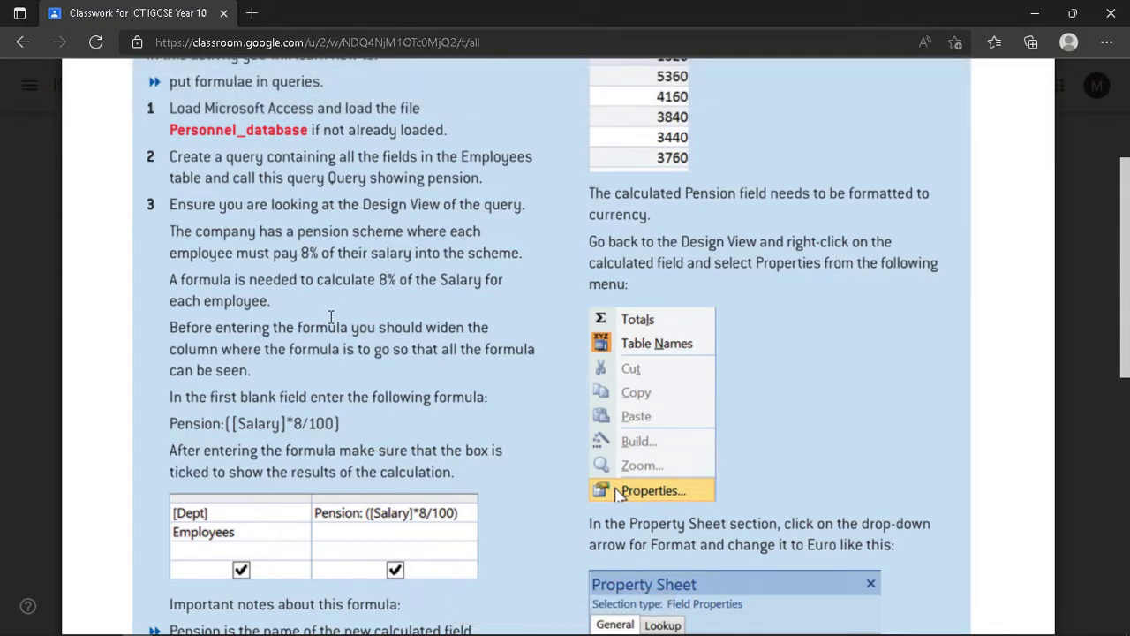
key(alt+Tab)
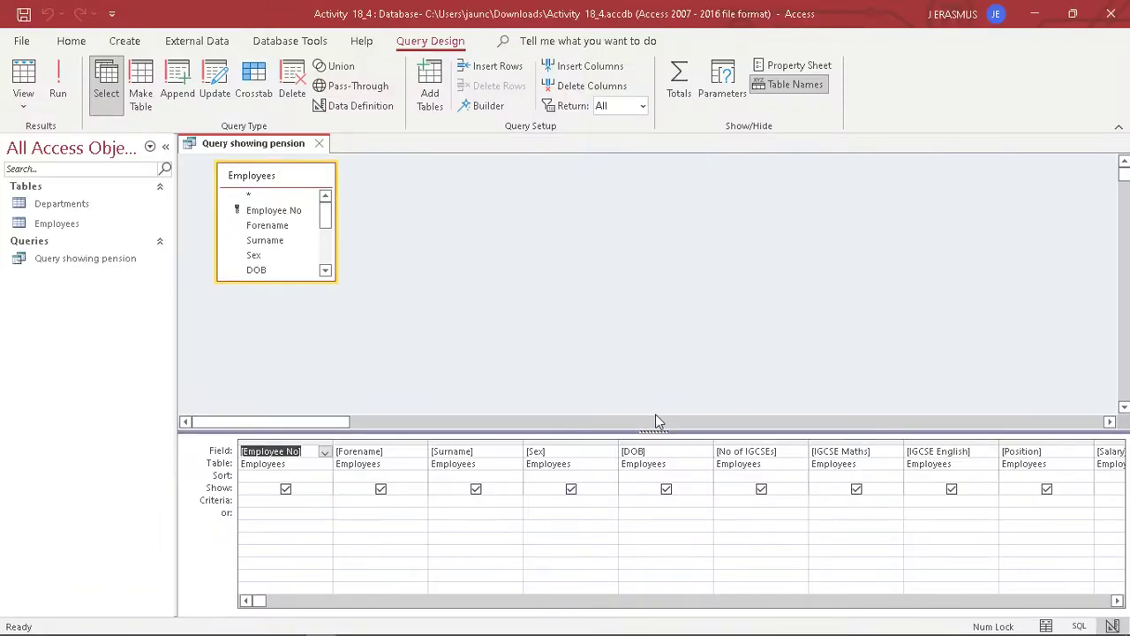
click(24, 88)
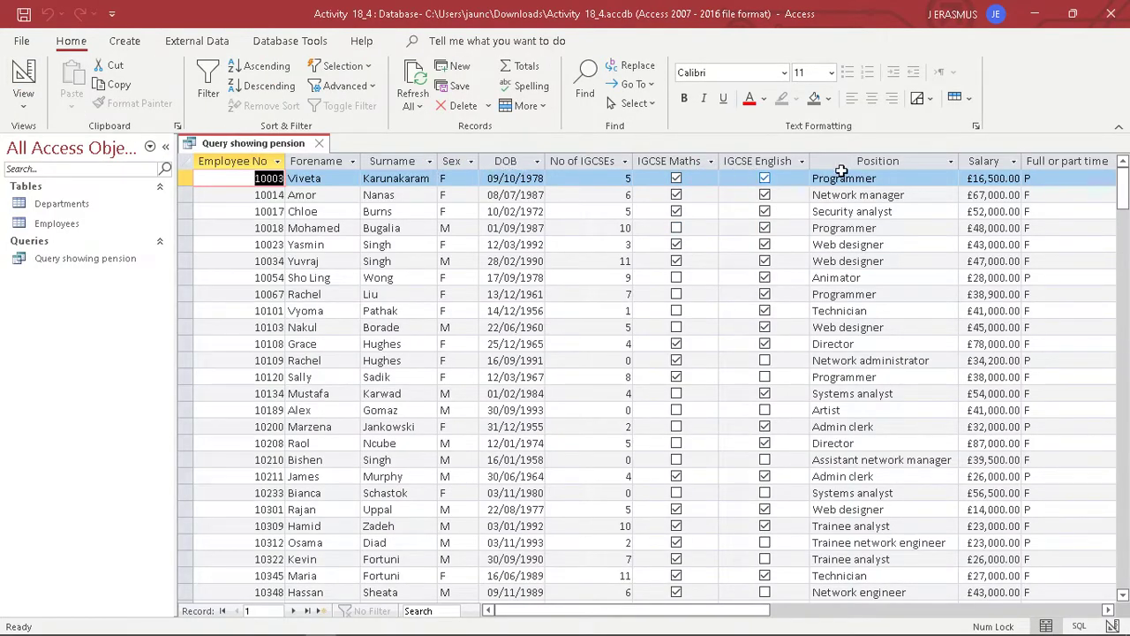
click(991, 161)
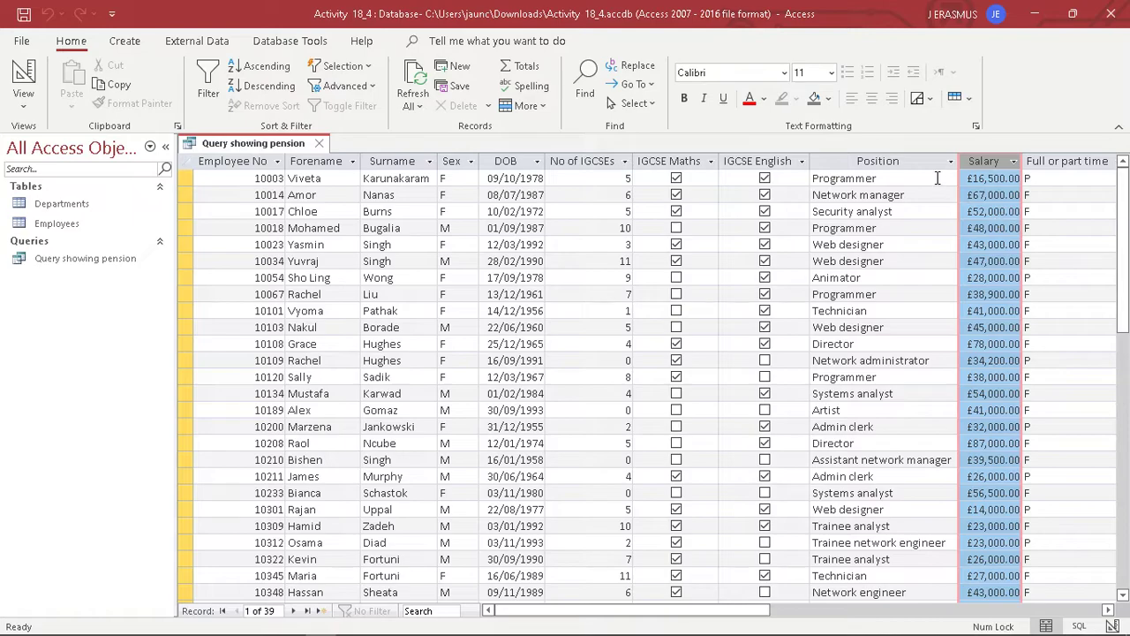
click(31, 78)
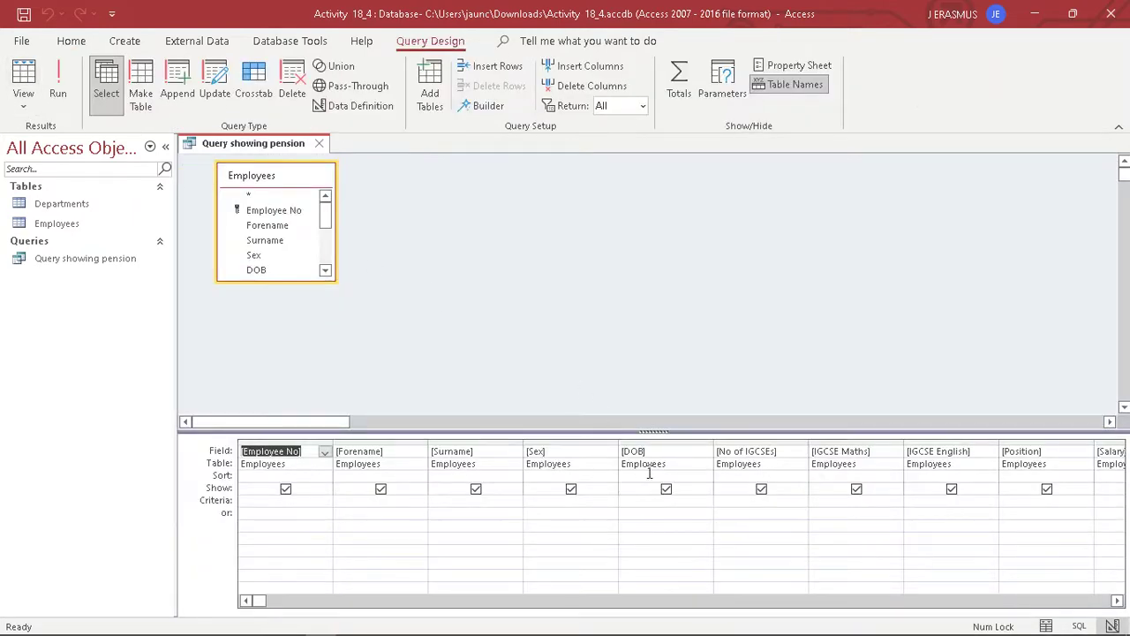
key(alt+Tab)
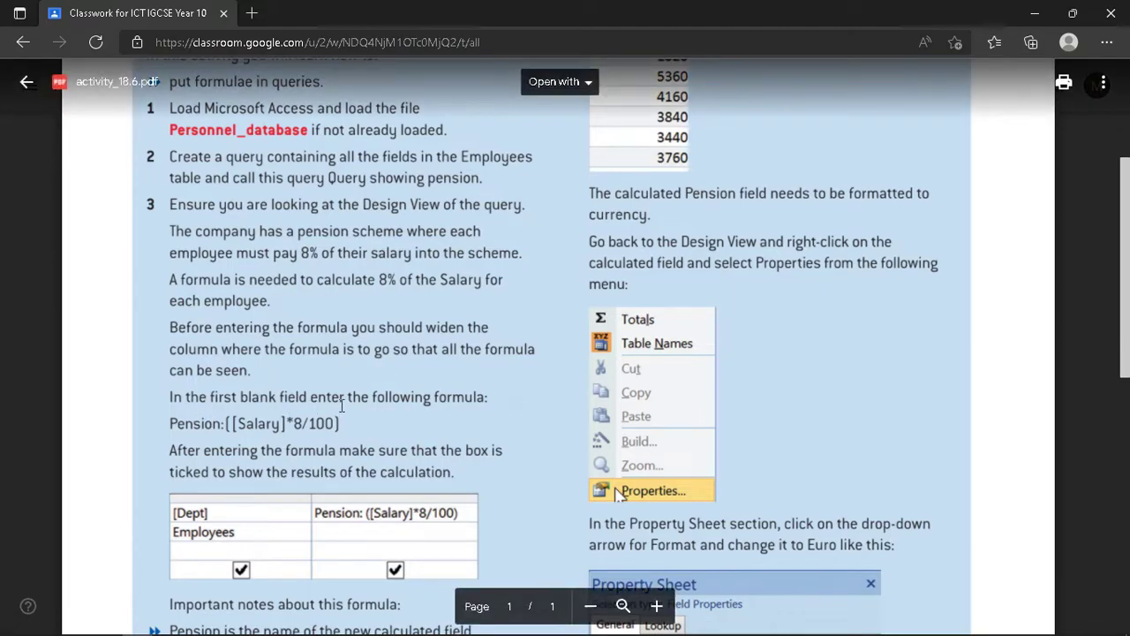
key(alt+Tab)
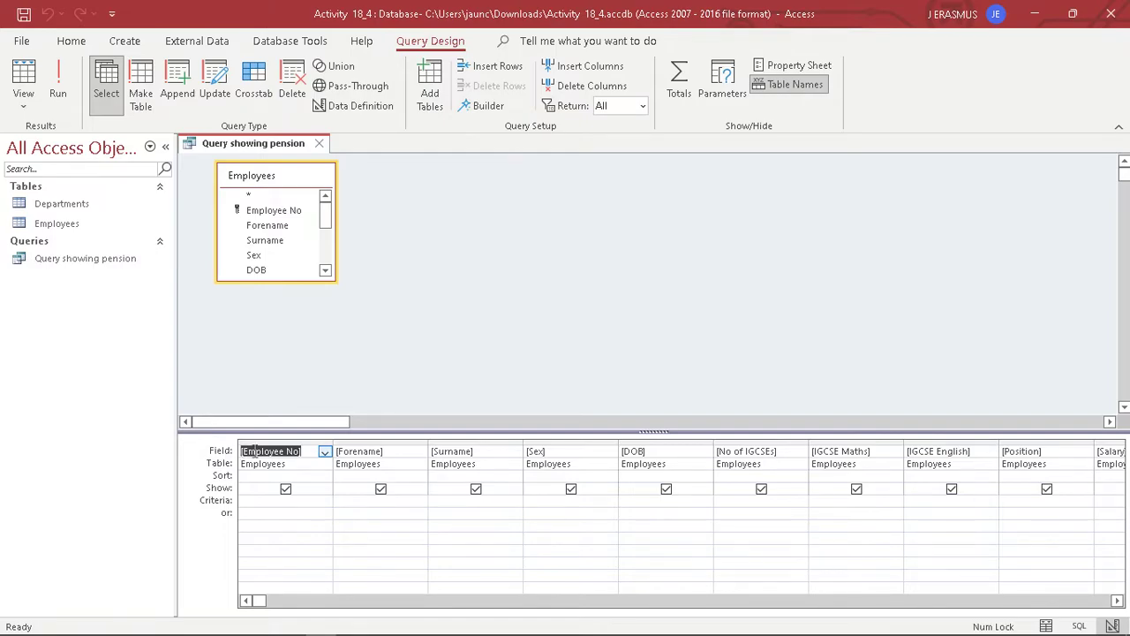
- Widen the first blank column after the Dept field in the query design grid
click(1117, 600)
click(1118, 601)
click(1117, 600)
click(1117, 601)
click(1118, 601)
click(1117, 601)
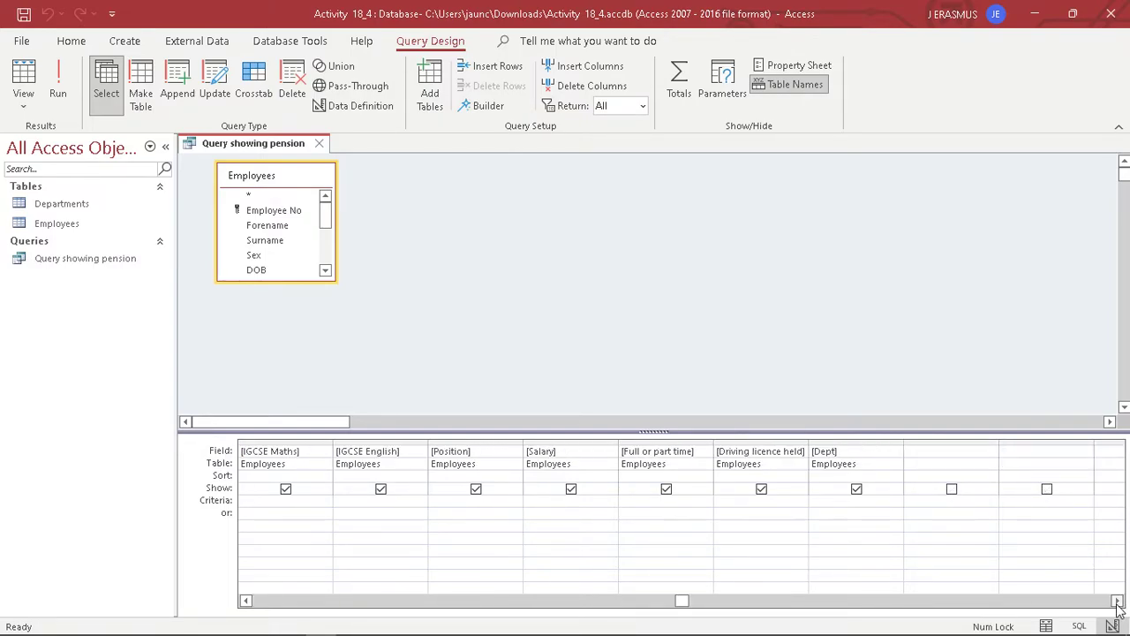
click(1117, 601)
click(1117, 600)
drag(810, 439, 887, 439)
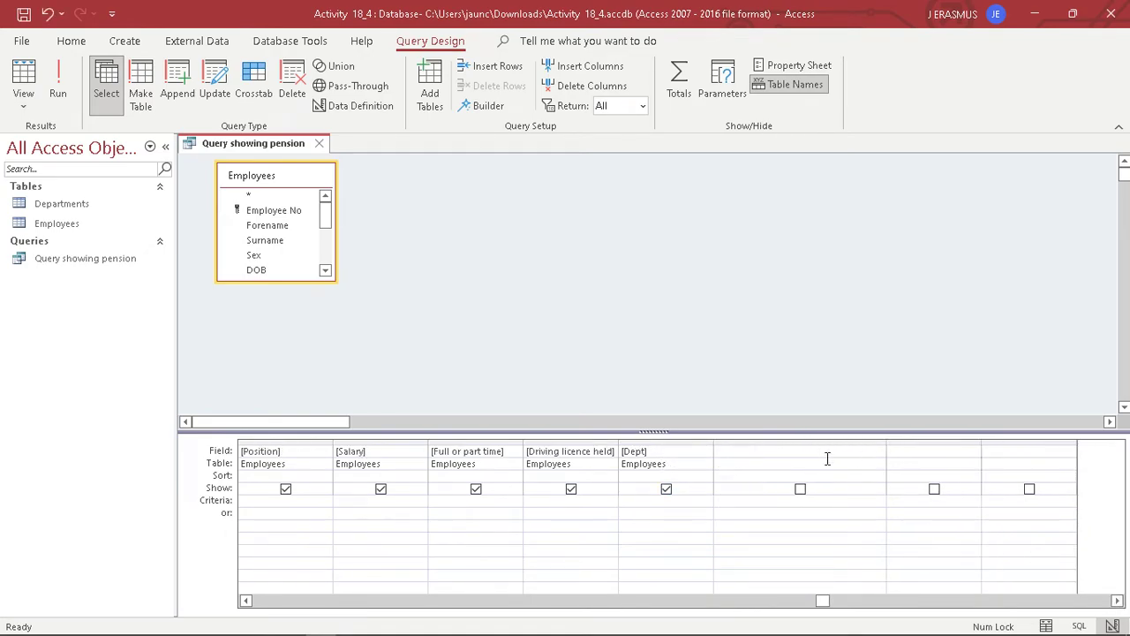
- Enter the calculated field Pension:([Salary]*8/100) in the widened blank column, following the worksheet in Edge, and set it to show in the results
key(alt+Tab)
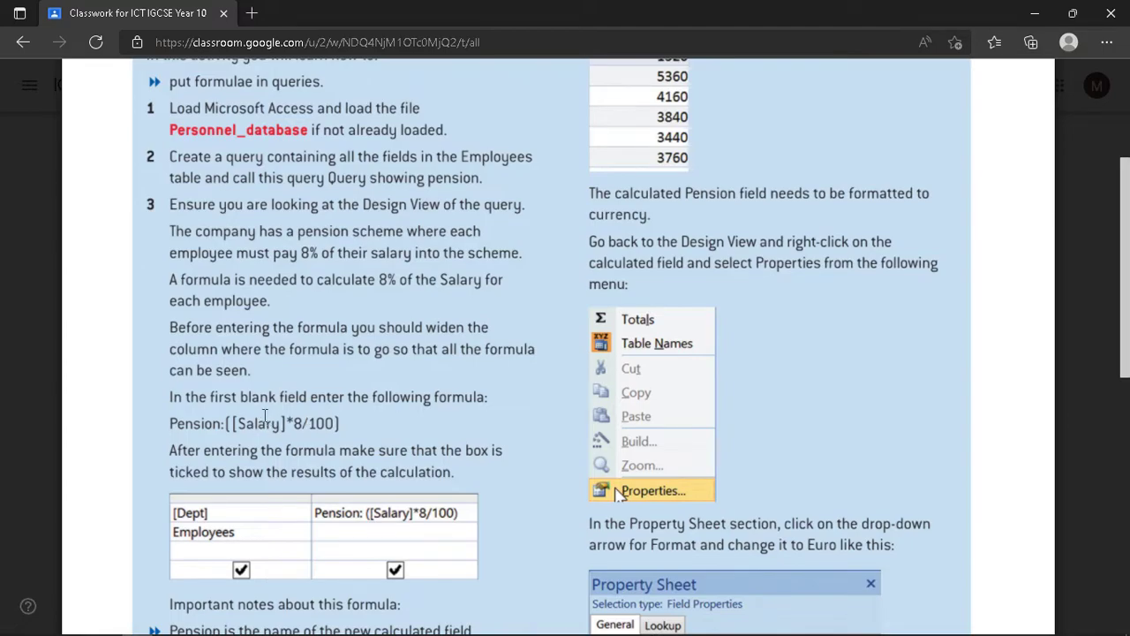
key(alt+Tab)
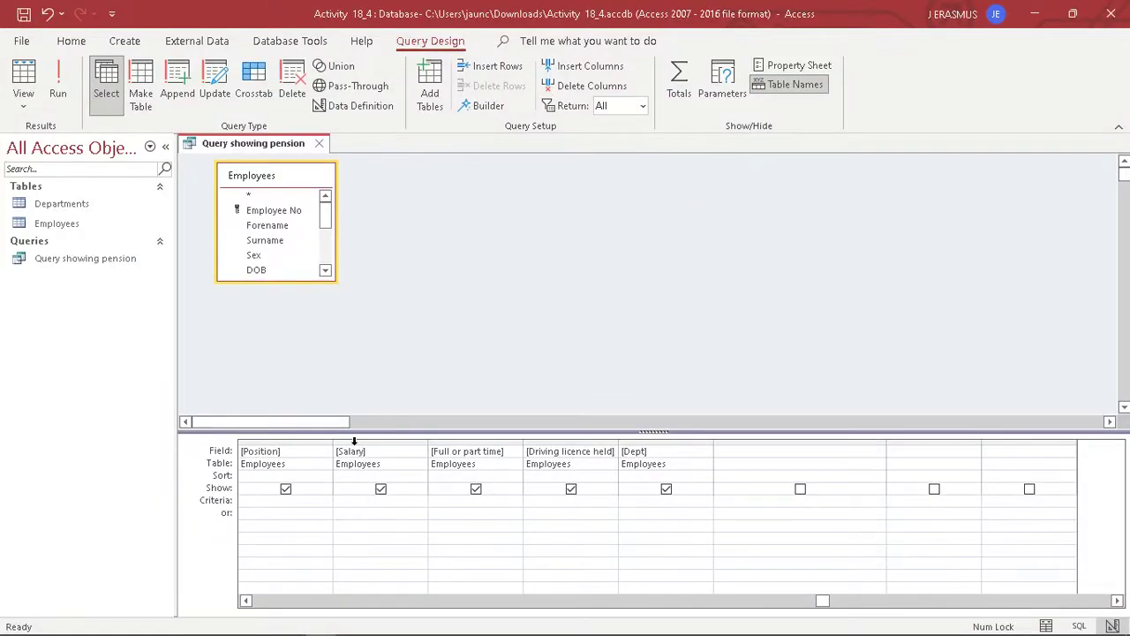
click(783, 450)
text(Pension:()
key(alt+Tab)
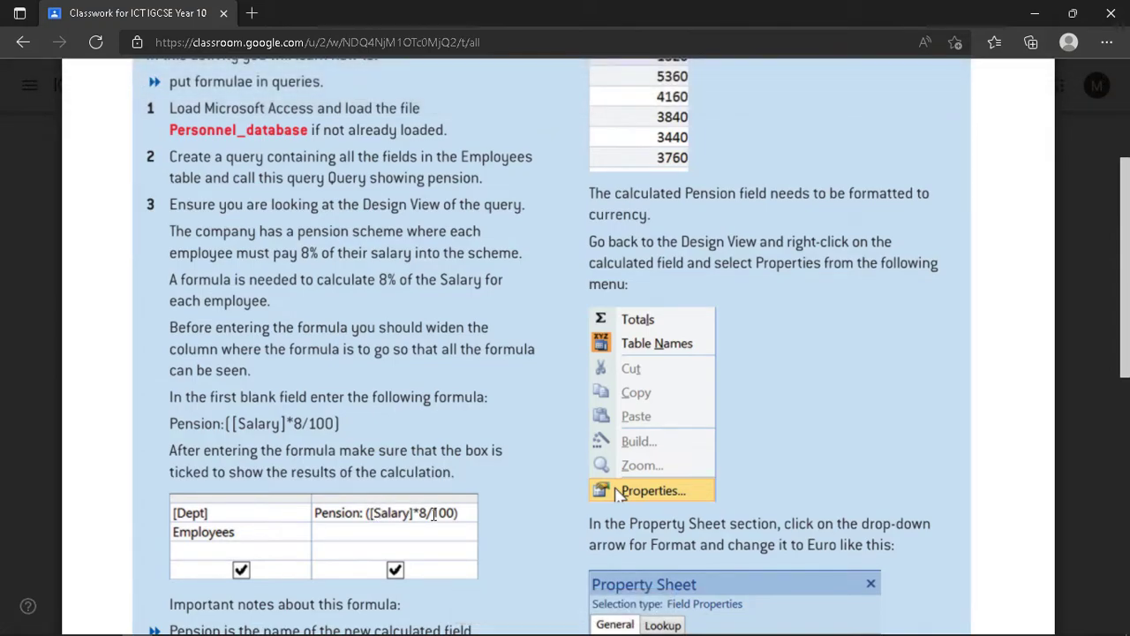
key(alt+Tab)
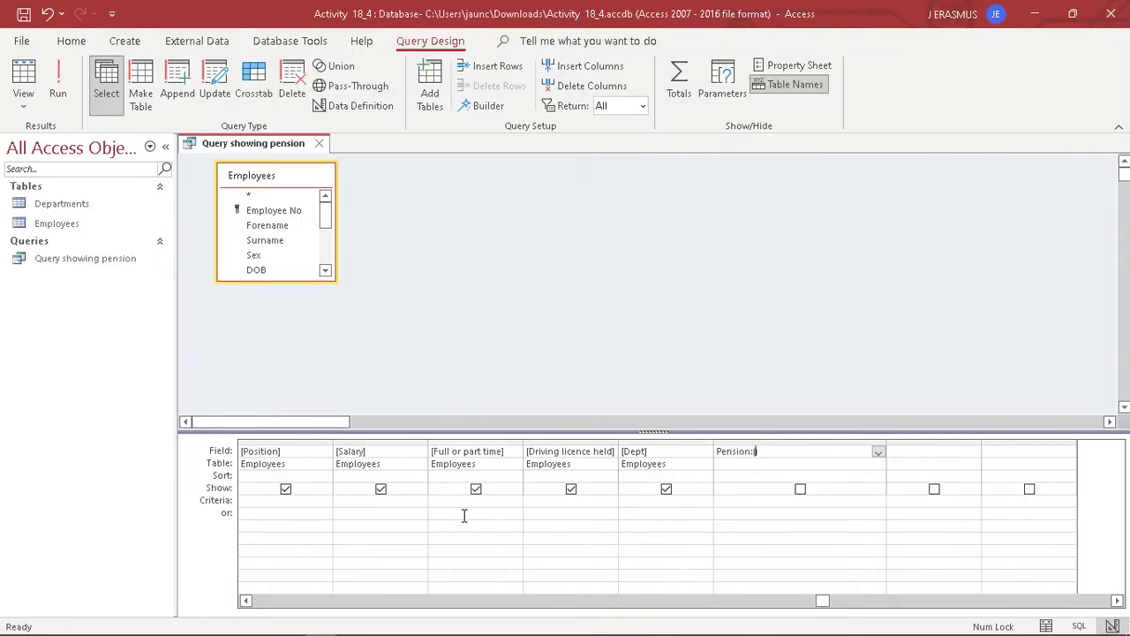
text(alary]*8/100)
key(alt+Tab)
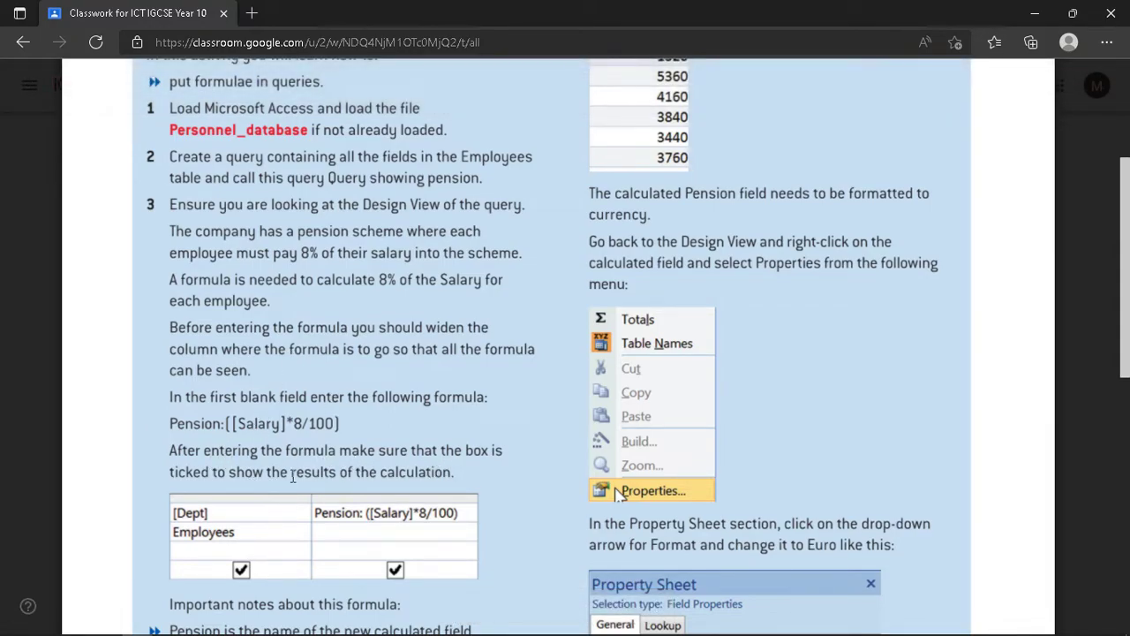
key(alt+Tab)
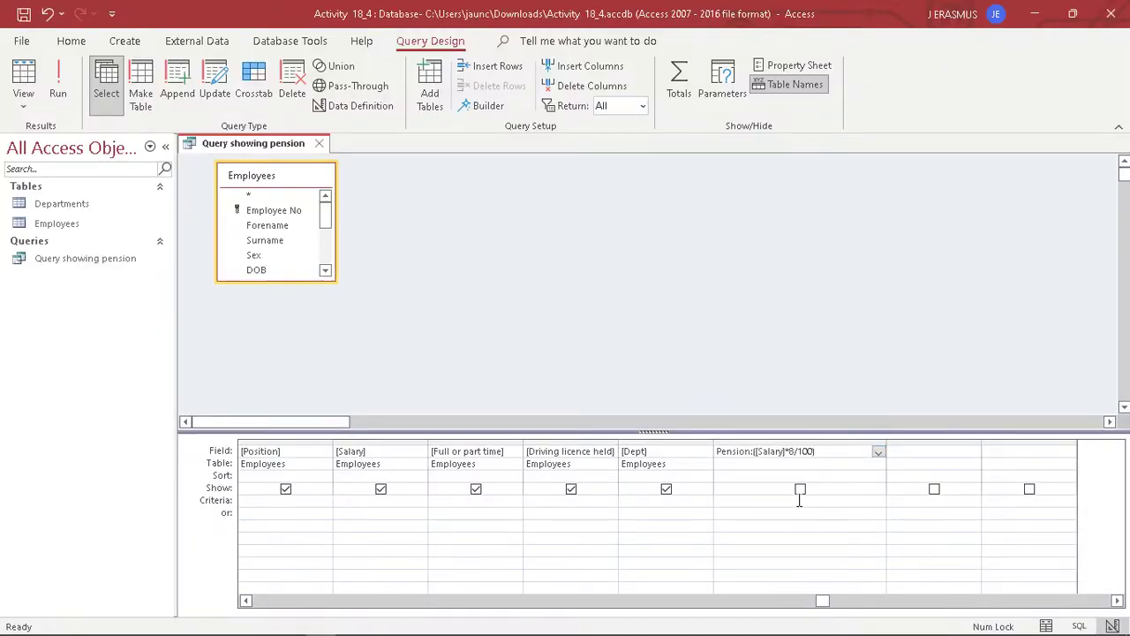
click(801, 488)
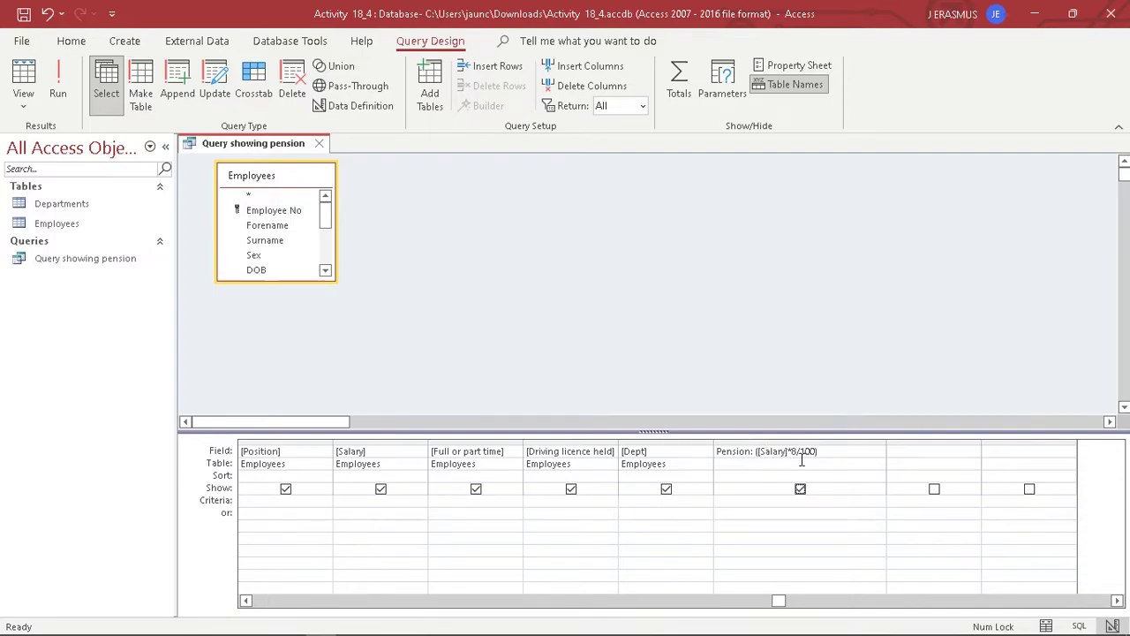
- Read the worksheet's formula notes, step 4 and sample Pension results in Edge, returning to the Access query
key(alt+Tab)
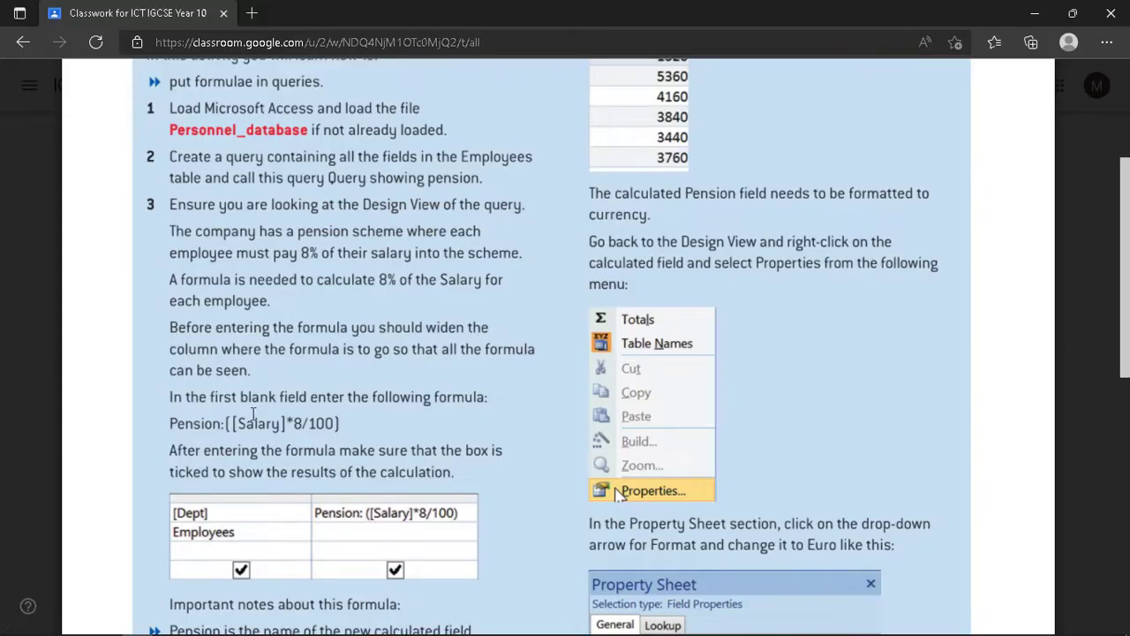
scroll(310, 365, down, 2)
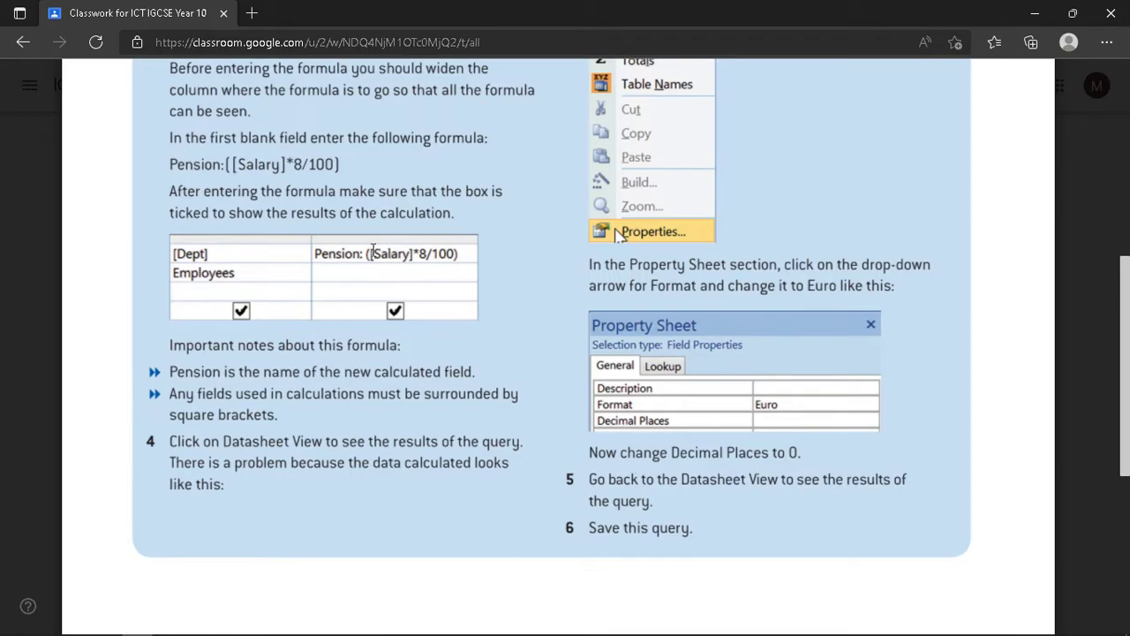
key(alt+Tab)
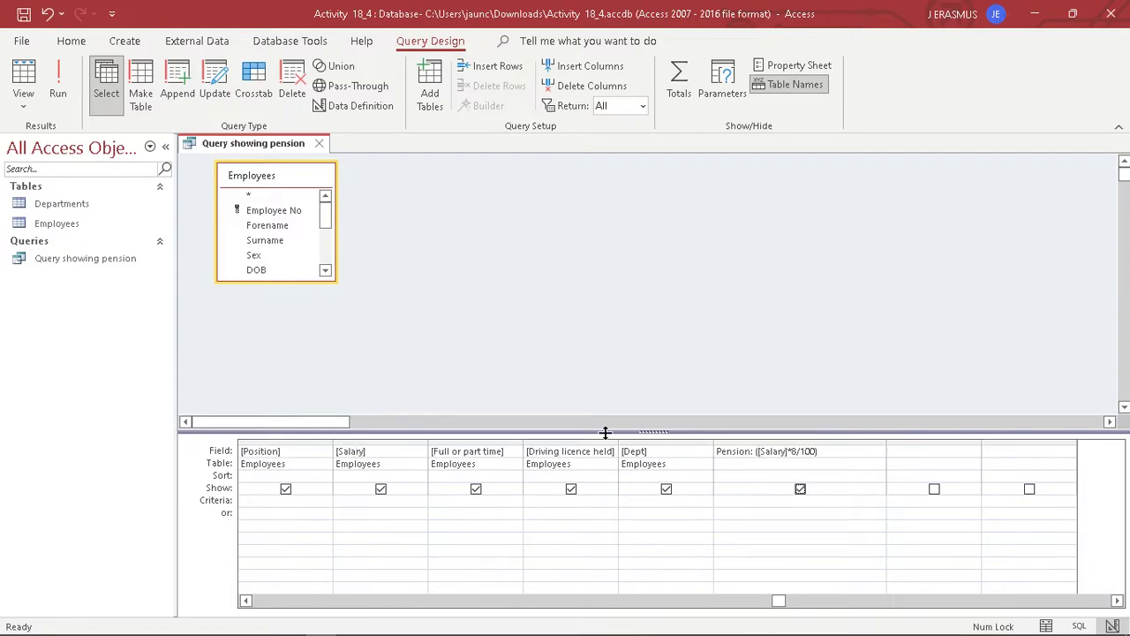
key(alt+Tab)
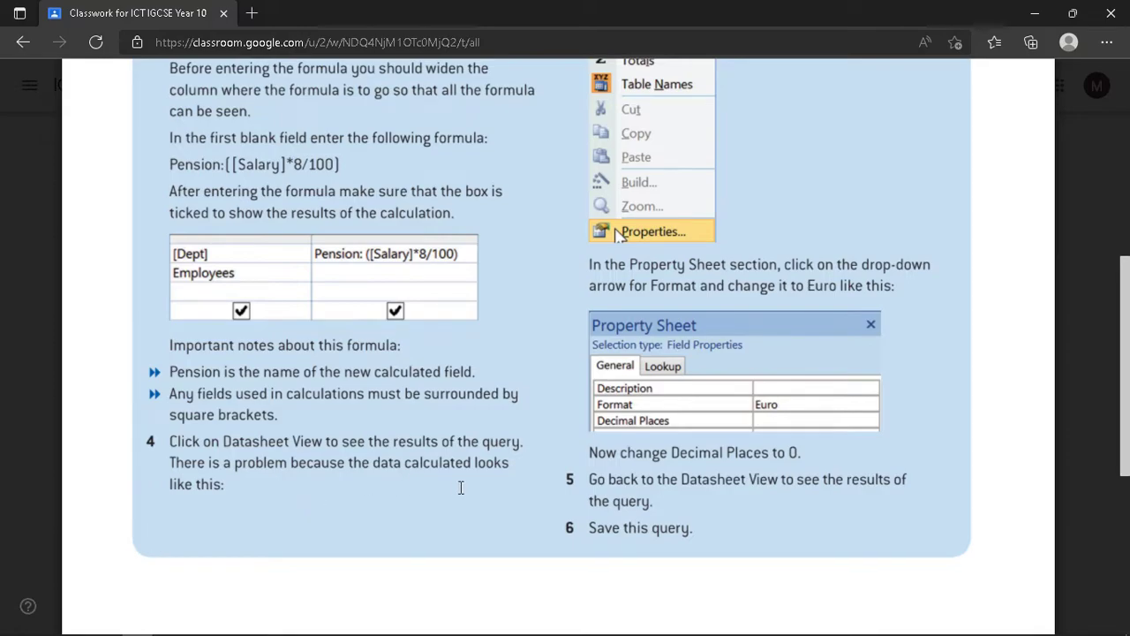
scroll(460, 488, up, 5)
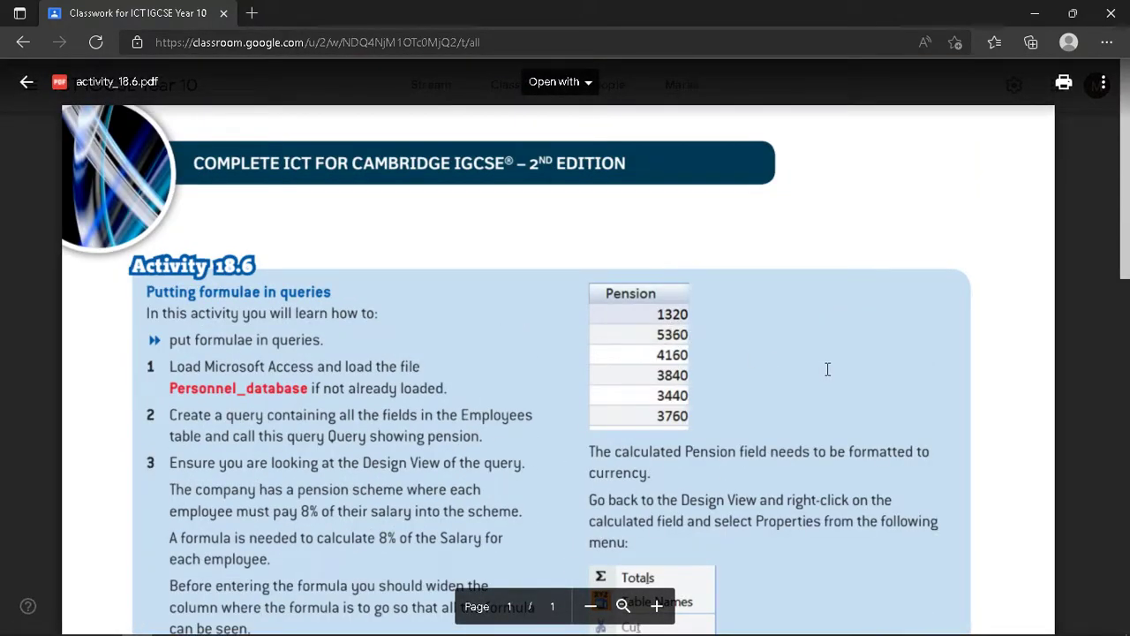
key(alt+Tab)
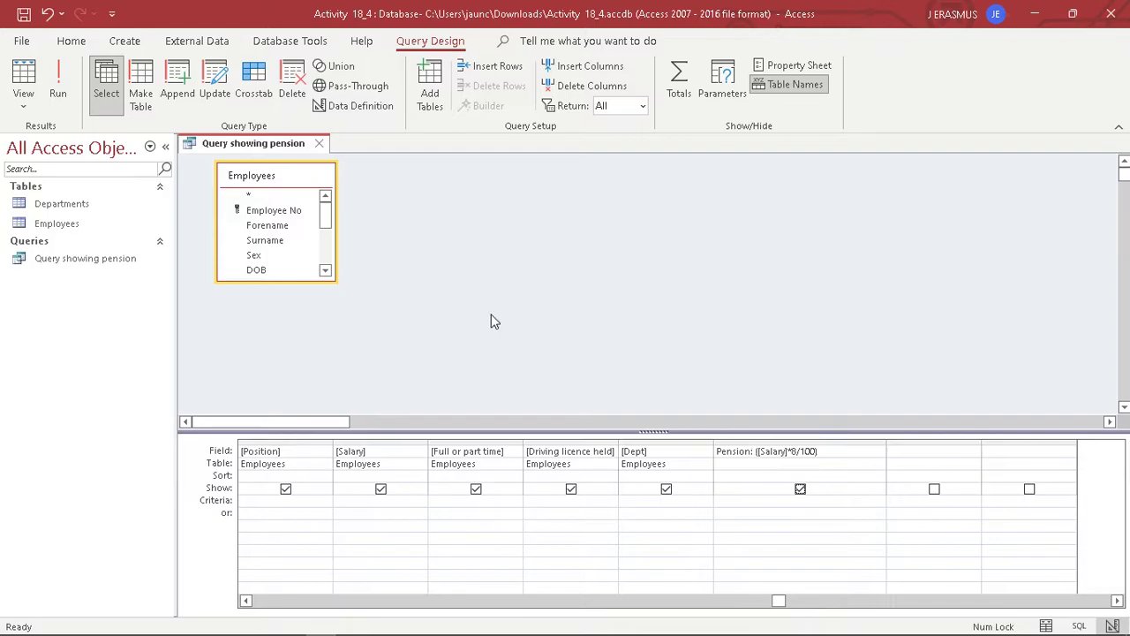
- Show the query in Datasheet View and examine the calculated Pension column after the Dept field
click(24, 82)
click(26, 108)
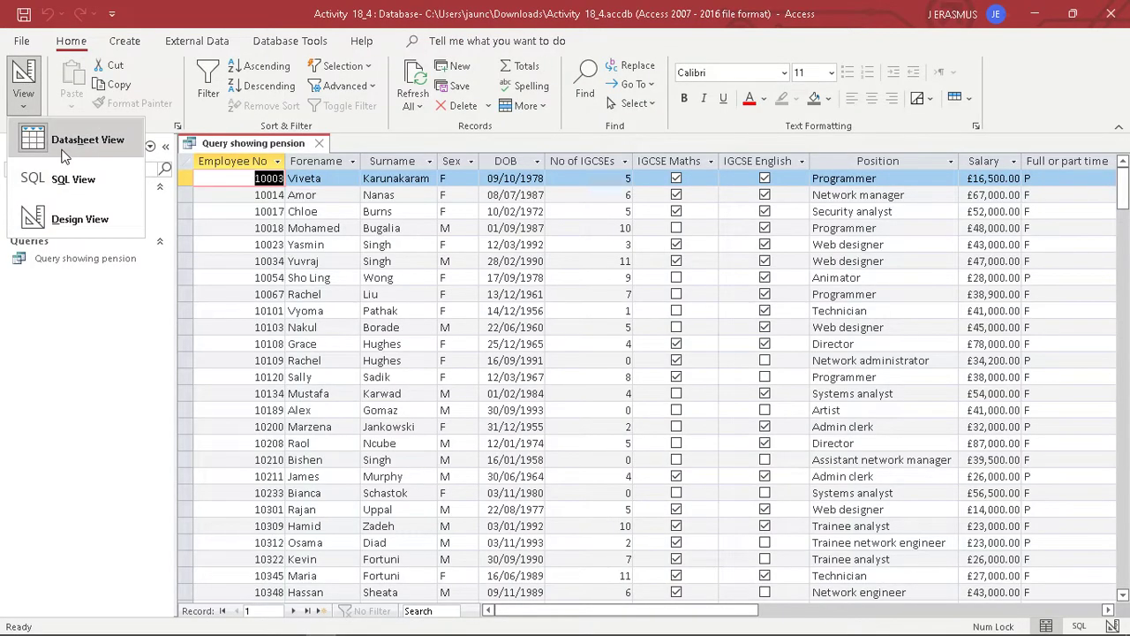
click(53, 112)
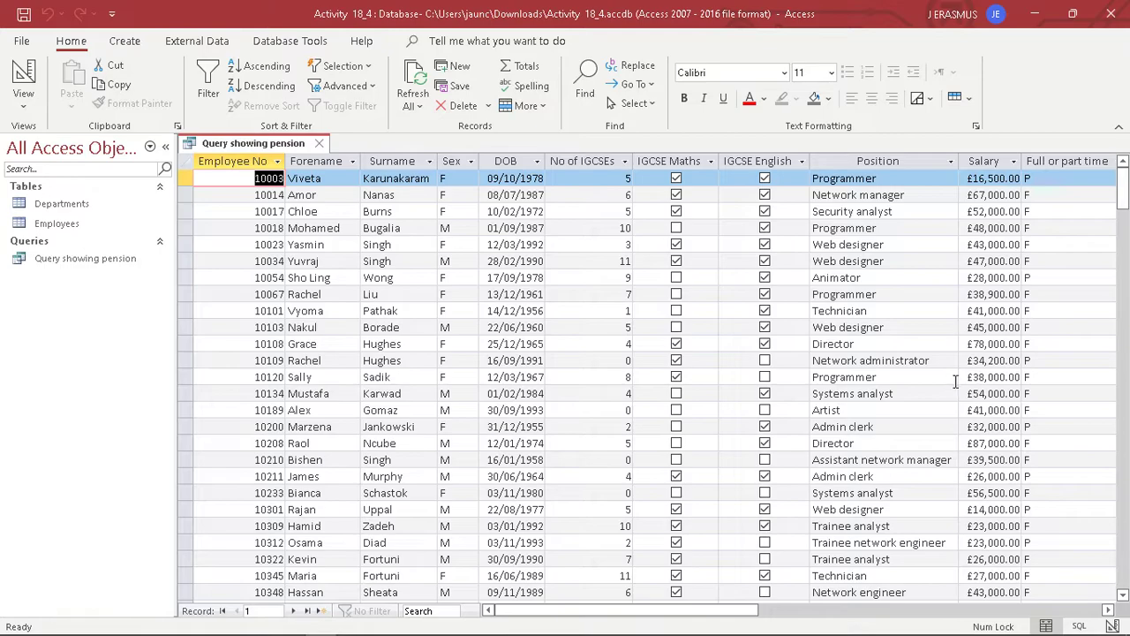
scroll(930, 371, down, 1)
scroll(930, 371, up, 1)
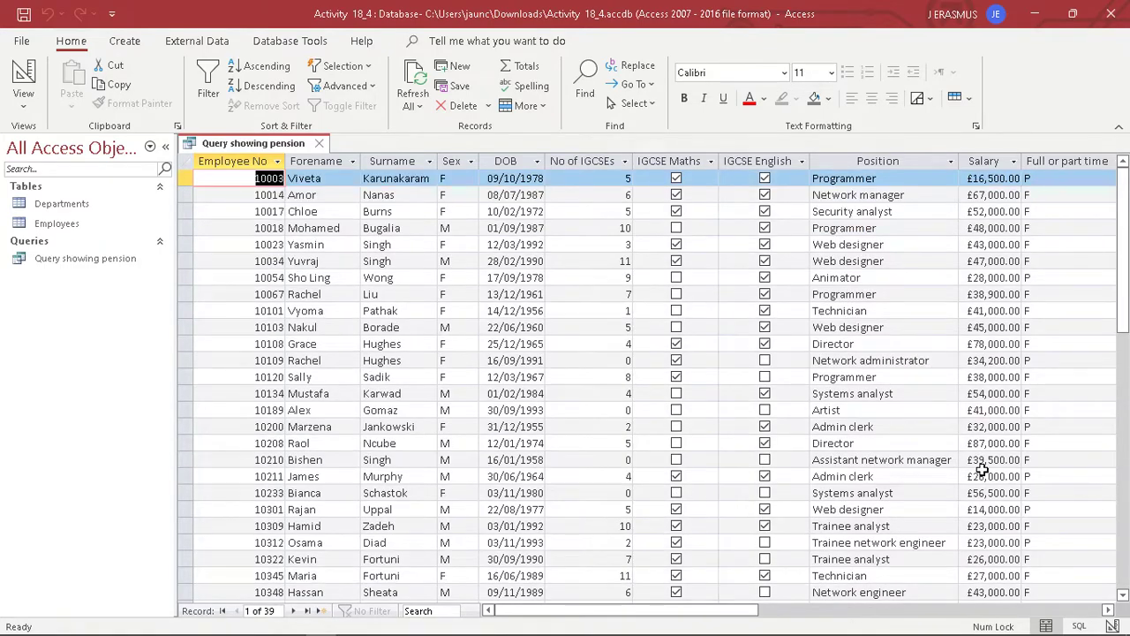
click(1111, 609)
click(1111, 609)
click(1111, 610)
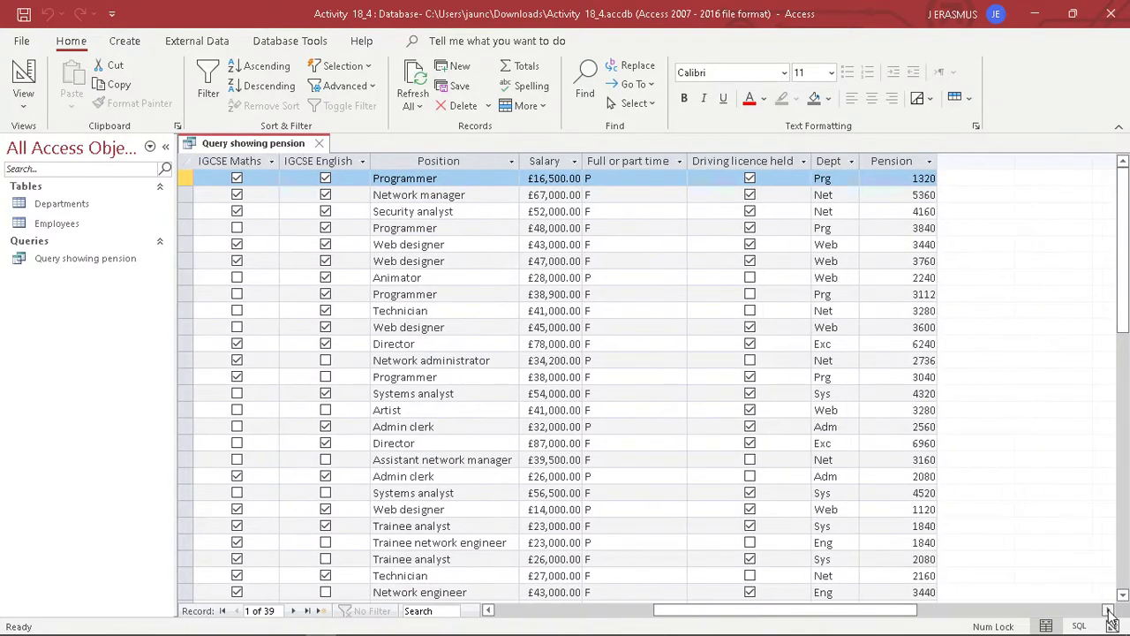
click(1111, 609)
click(813, 160)
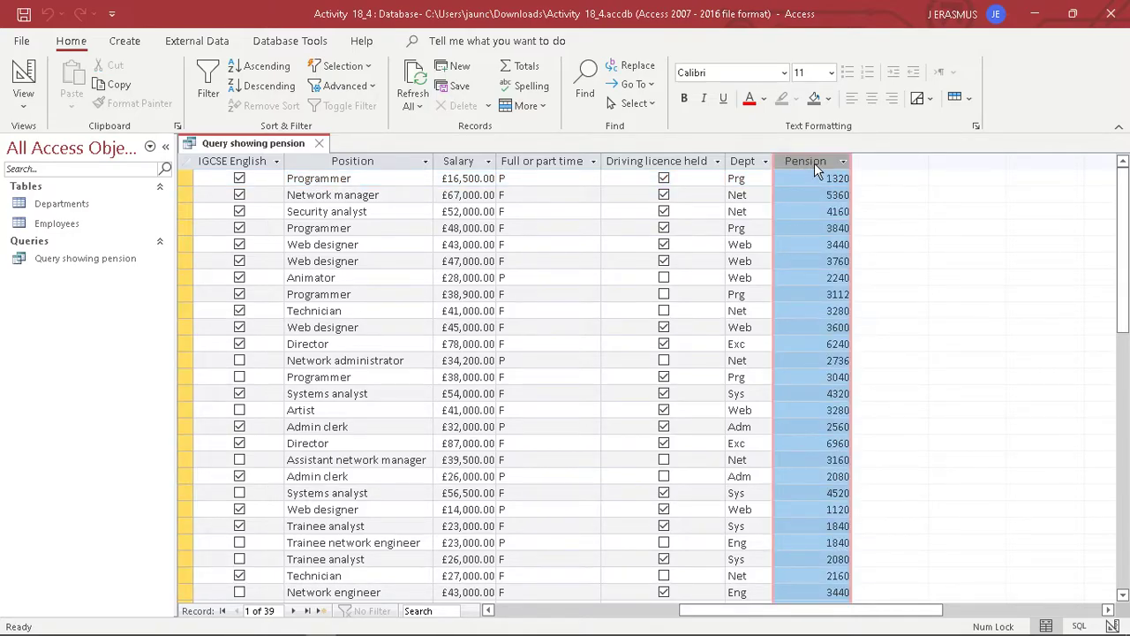
click(835, 211)
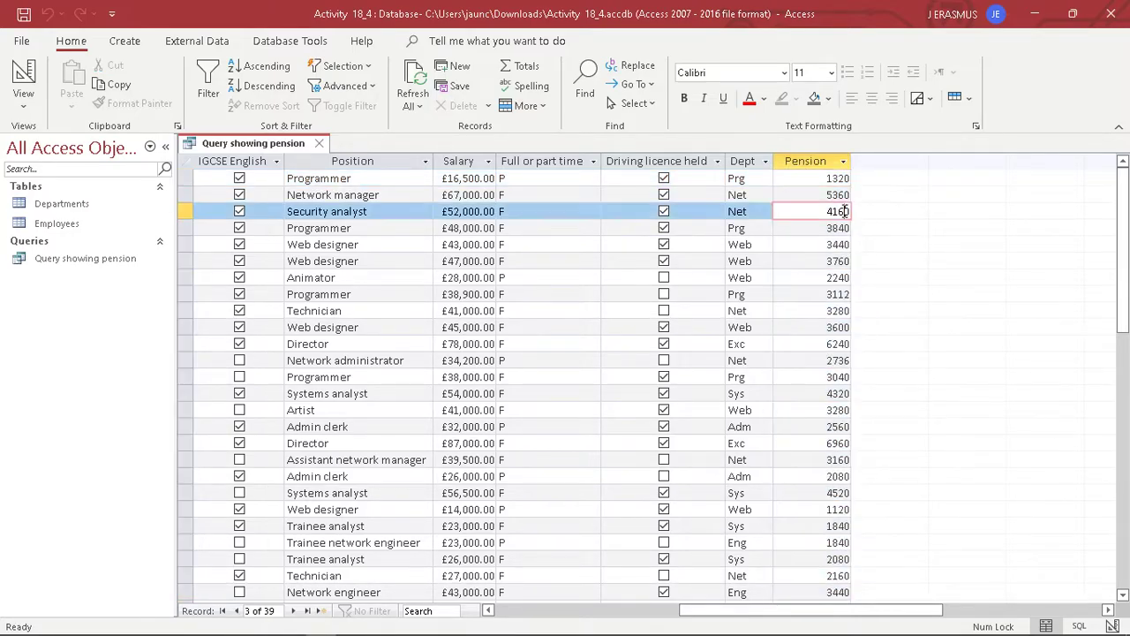
click(834, 176)
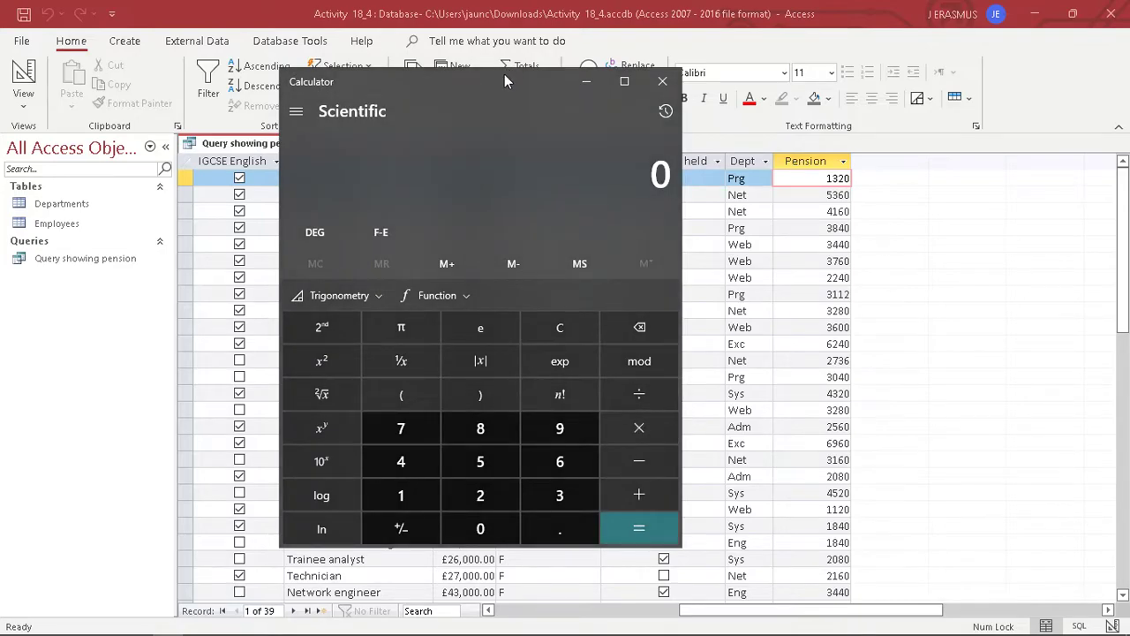
- Check the first record's pension by computing 16500 × 8 ÷ 100 in Calculator, and close the calculator
drag(505, 69, 249, 99)
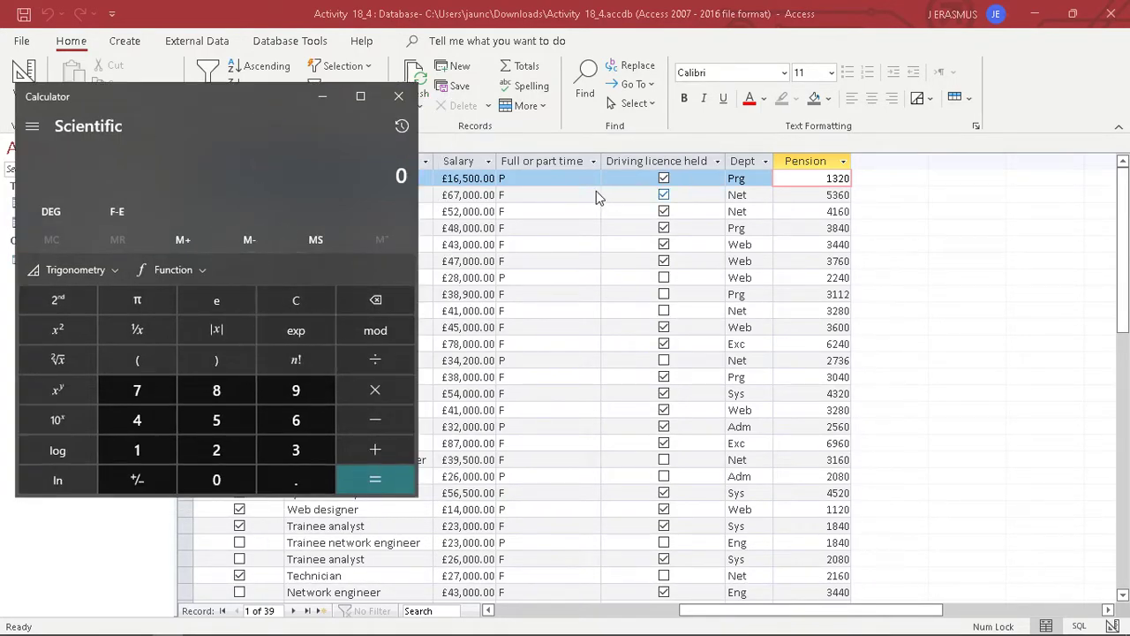
click(137, 451)
click(296, 420)
click(216, 421)
click(216, 480)
click(219, 481)
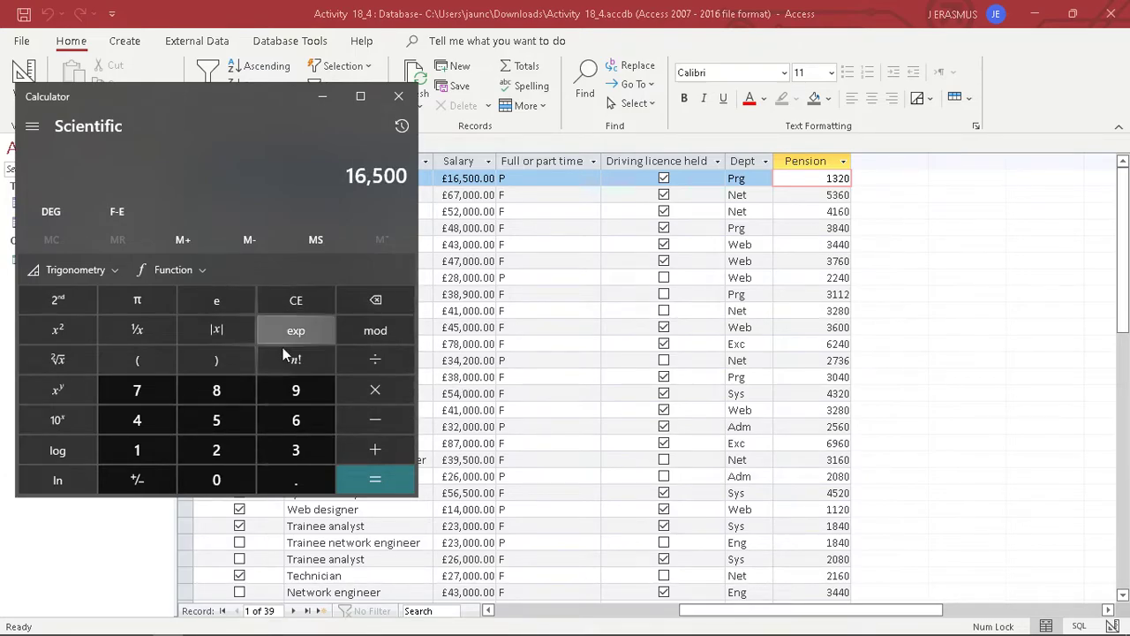
click(376, 388)
click(225, 390)
click(389, 363)
click(137, 450)
click(217, 480)
click(216, 480)
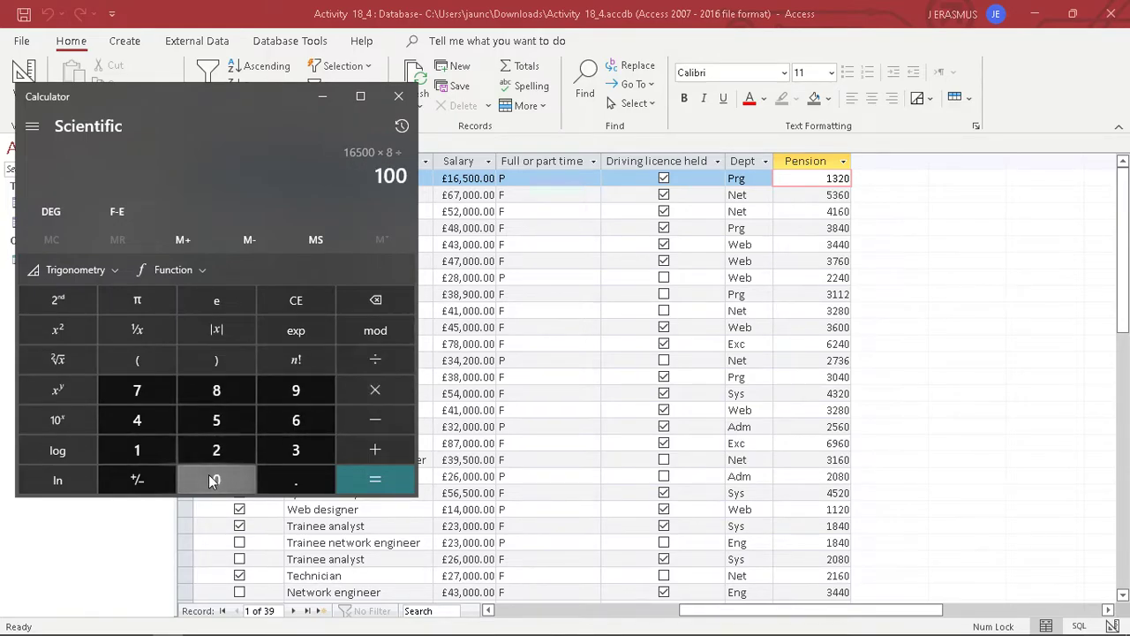
click(375, 479)
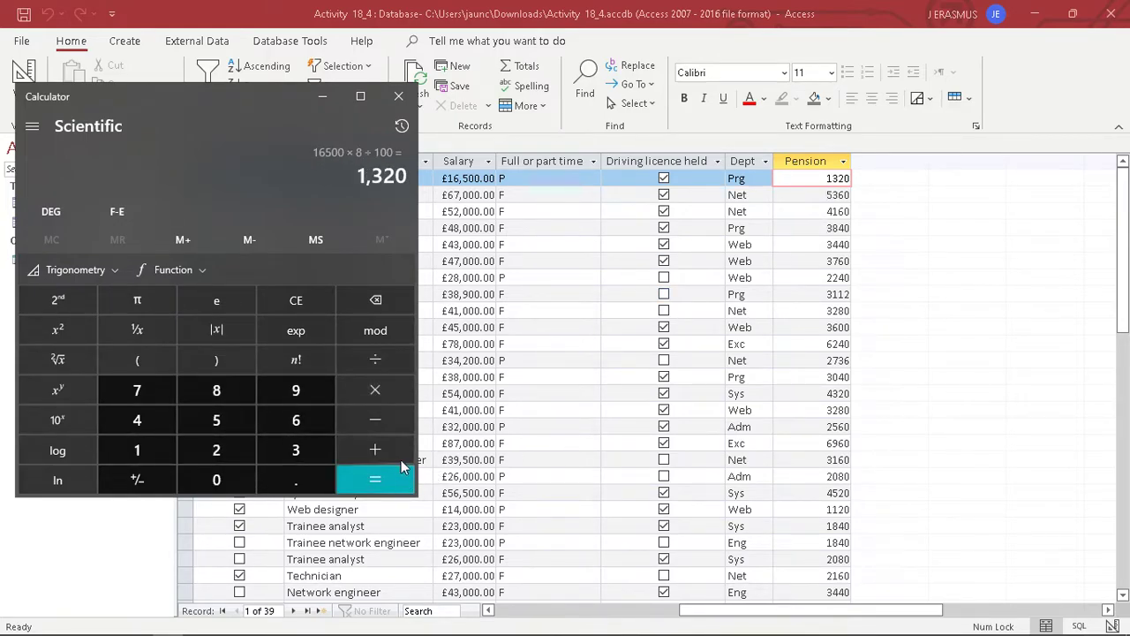
click(400, 96)
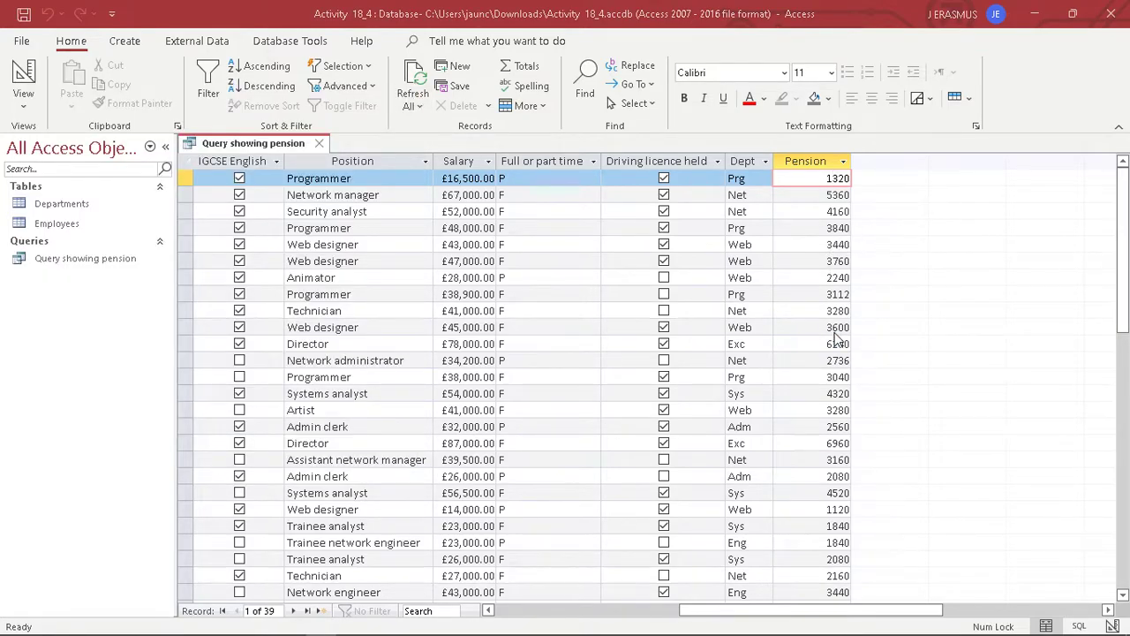
- Read the worksheet's currency formatting instructions in Edge and return the Access query to Design View
key(alt+Tab)
key(alt+Tab)
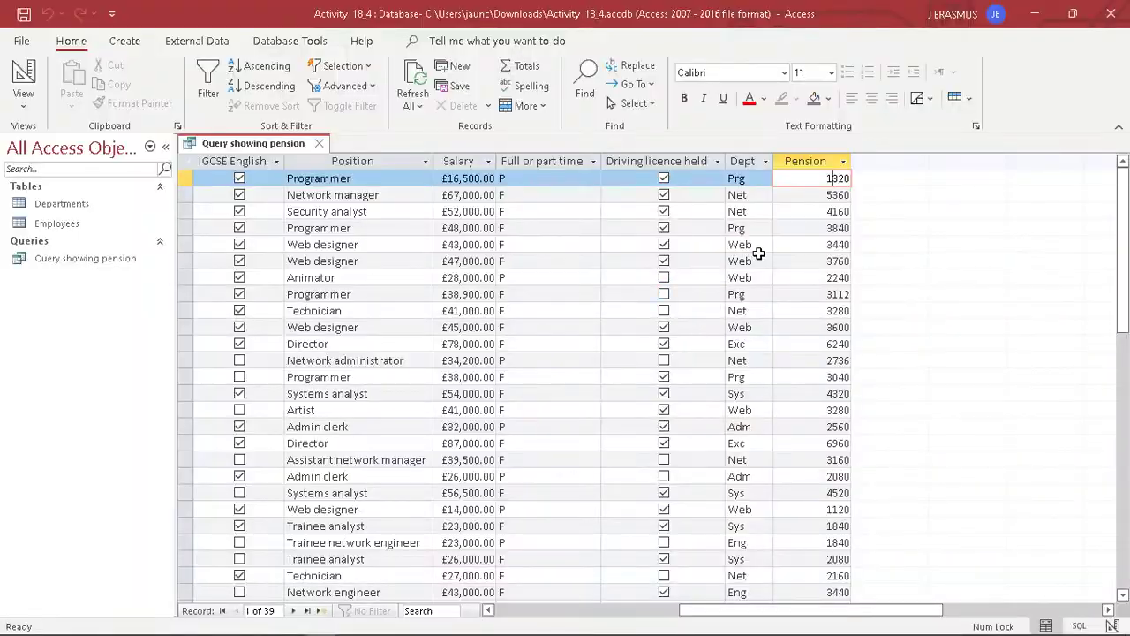
key(alt+Tab)
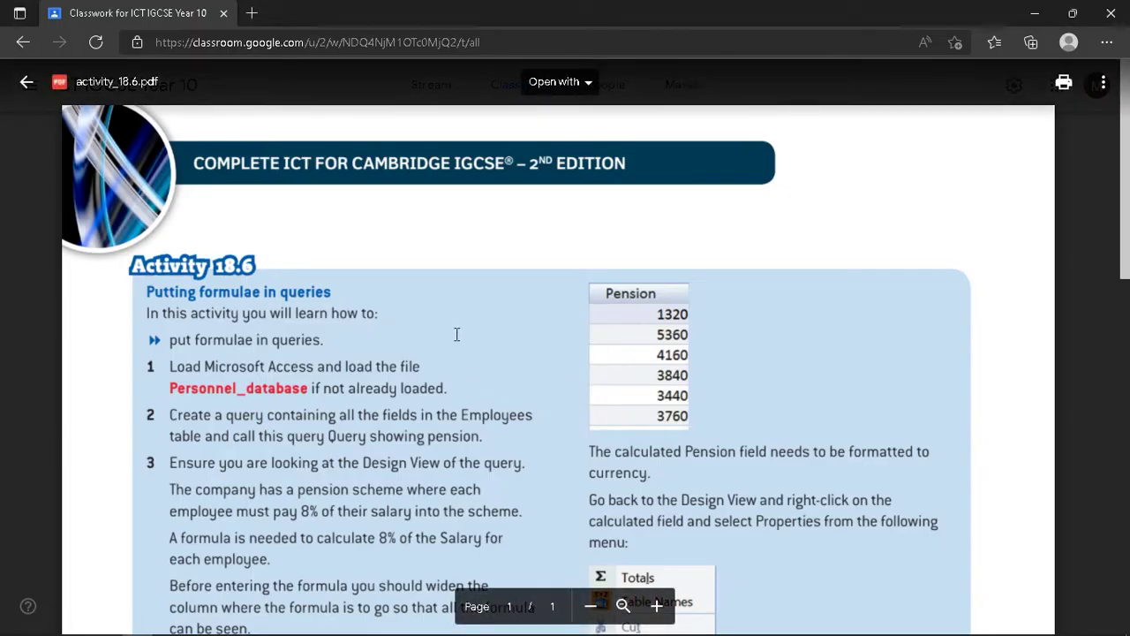
scroll(861, 389, down, 2)
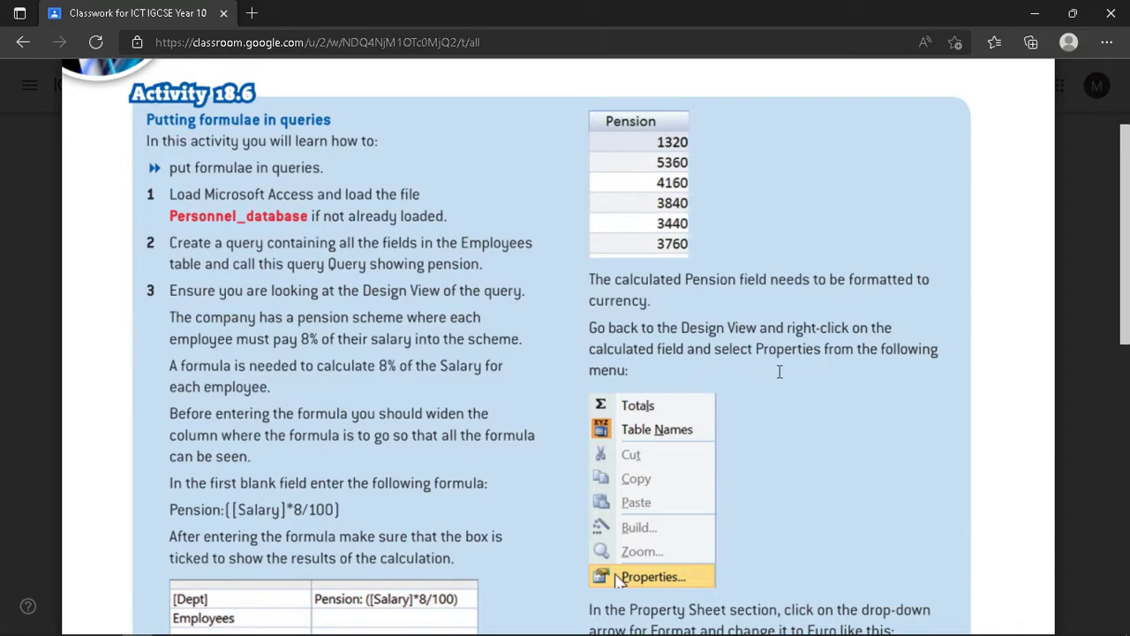
scroll(787, 371, down, 2)
key(alt+Tab)
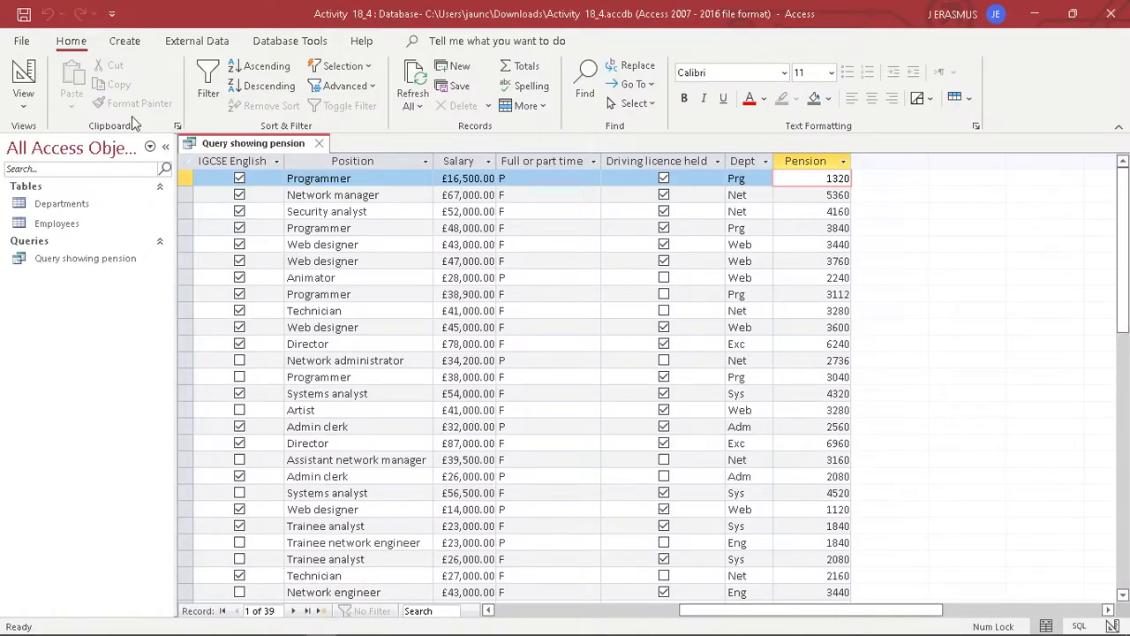
click(23, 79)
key(alt+Tab)
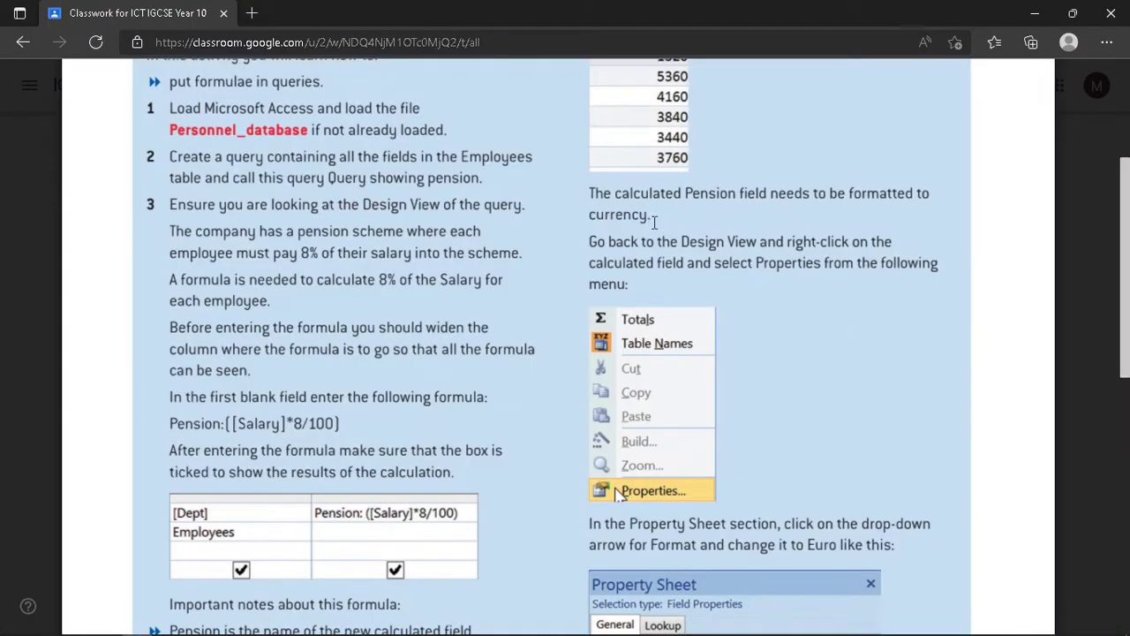
key(alt+Tab)
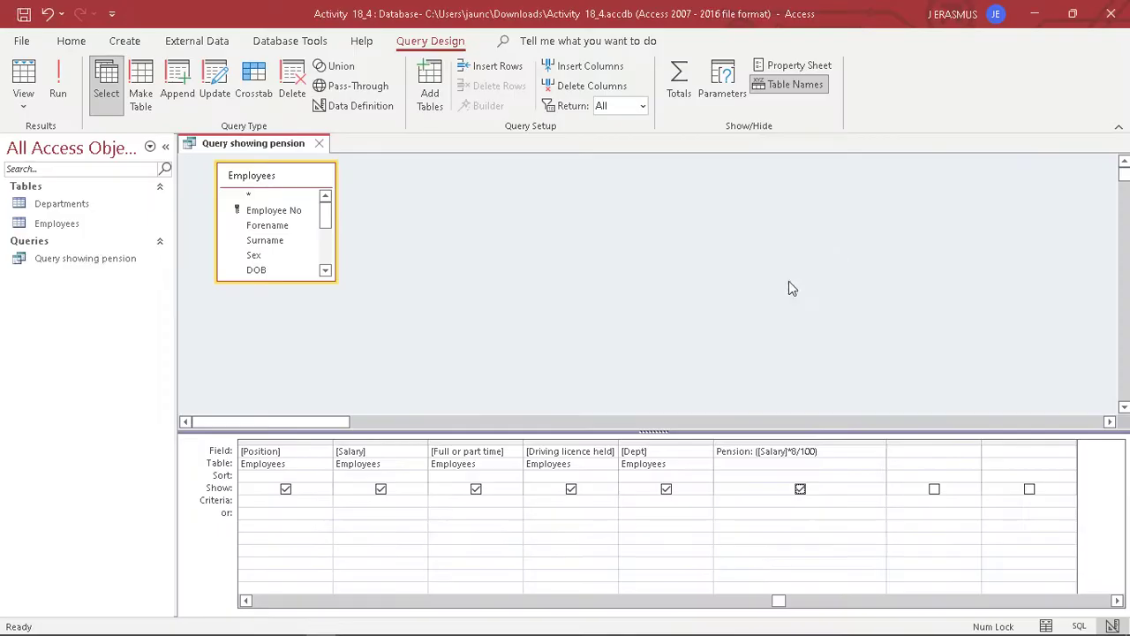
- Open the properties of the calculated Pension field in Access and read the worksheet's Format and Decimal Places instructions in Edge
right_click(842, 454)
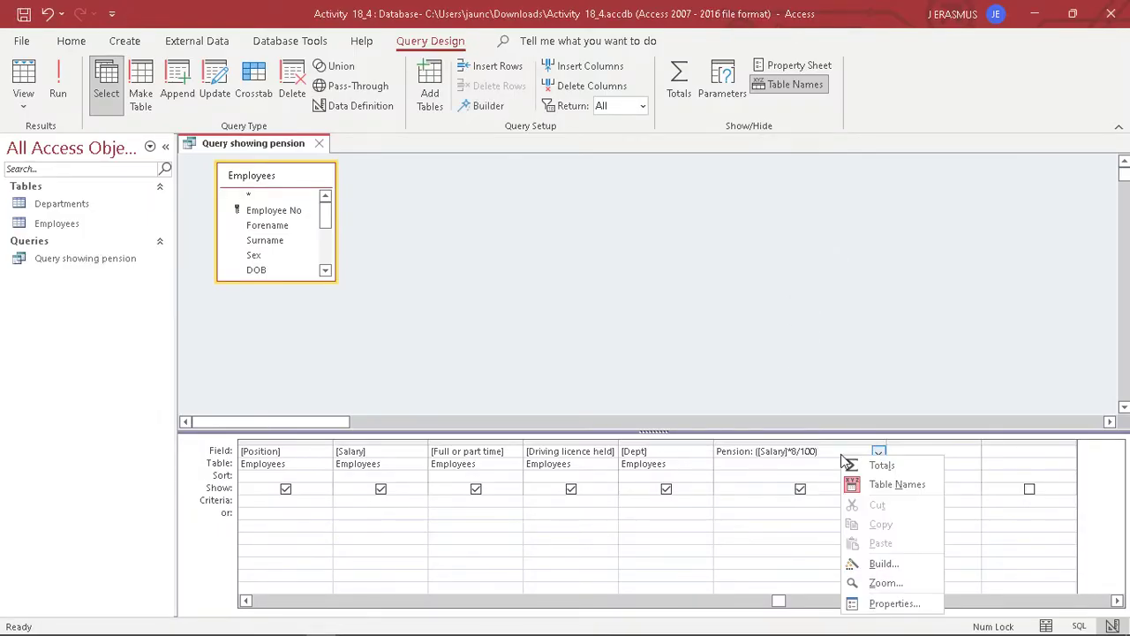
key(alt+Tab)
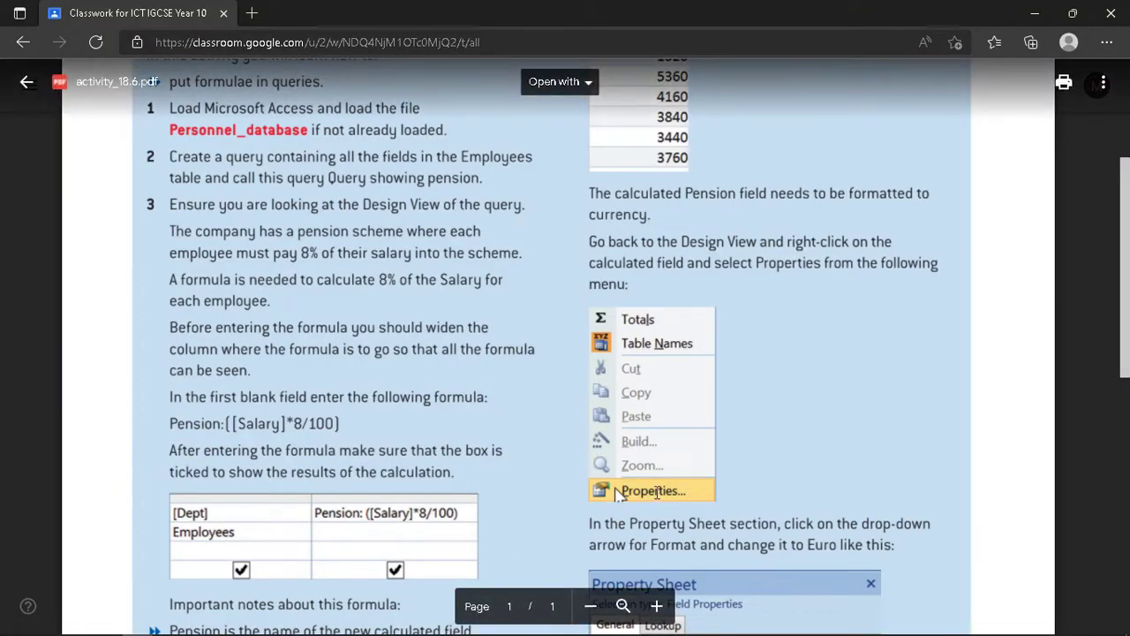
key(alt+Tab)
right_click(837, 452)
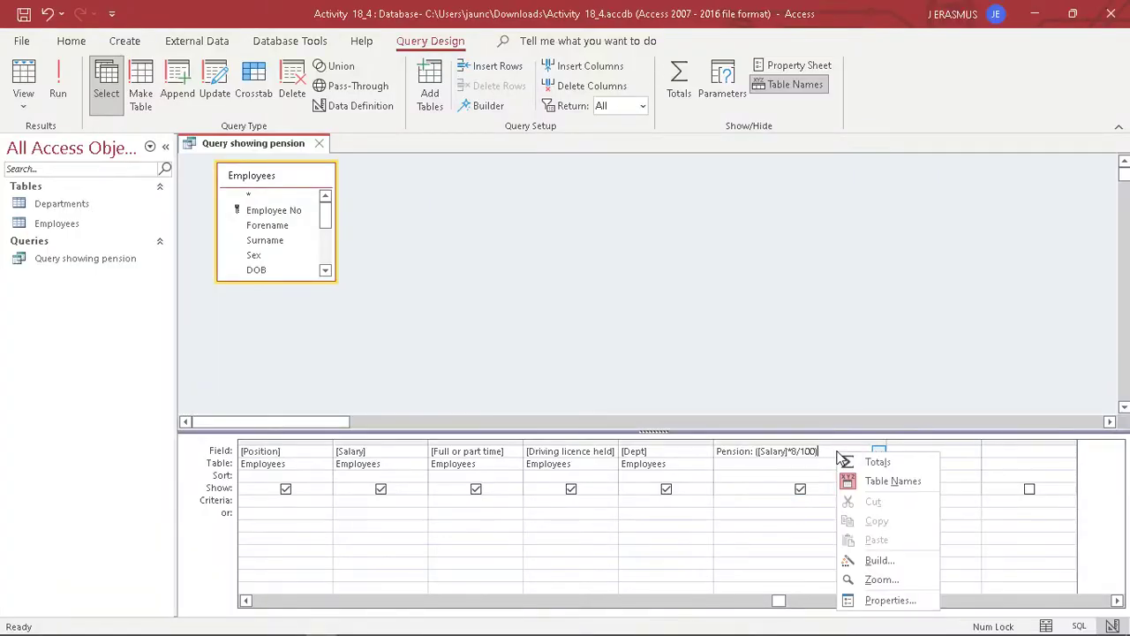
click(879, 603)
key(alt+Tab)
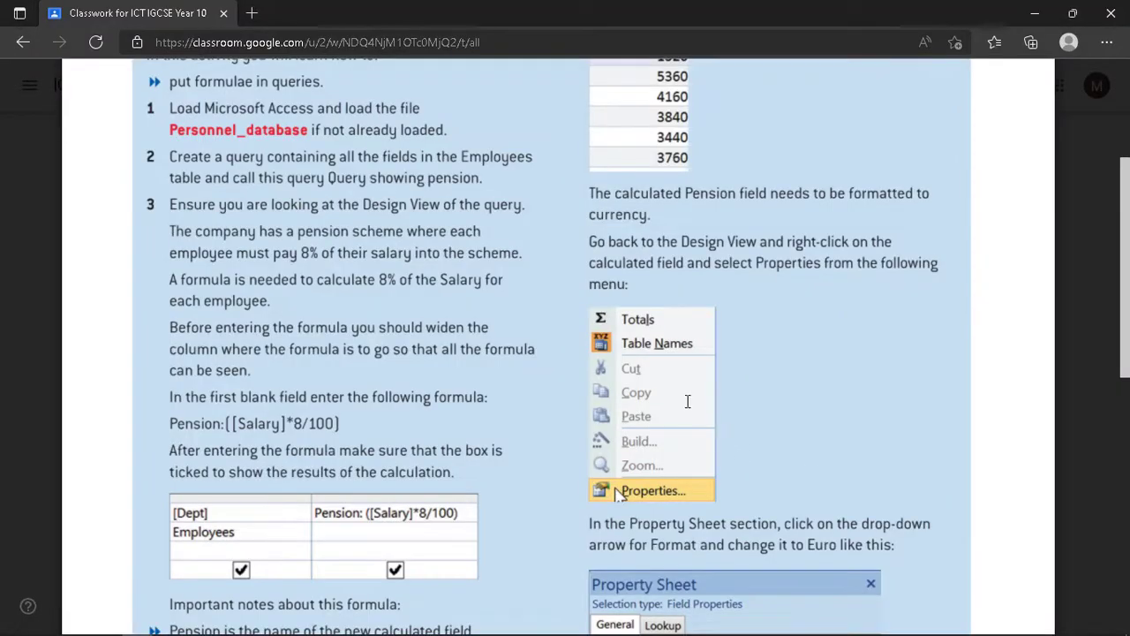
scroll(715, 404, down, 3)
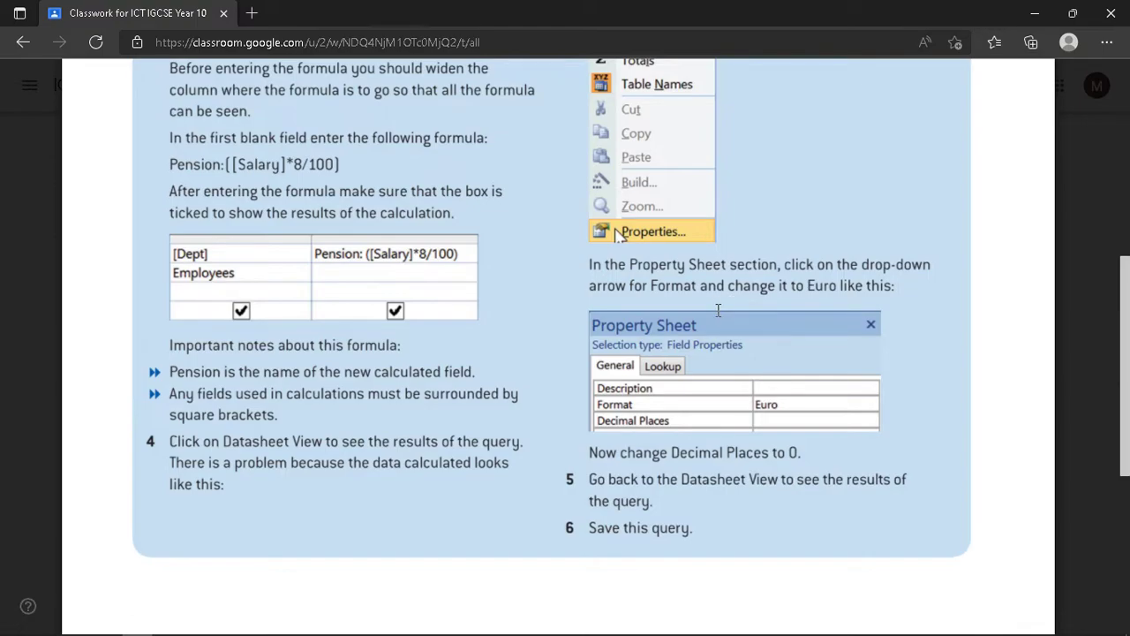
key(alt+Tab)
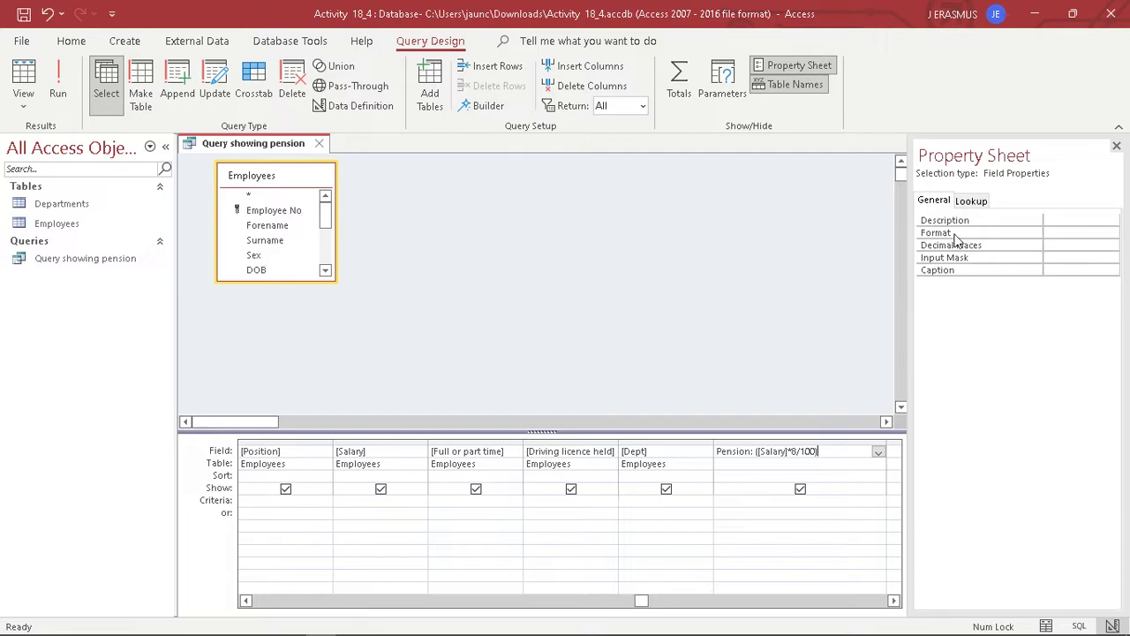
- Set the Pension field's format to Euro and its decimal places to 0, following the worksheet in Edge
click(1073, 233)
click(1112, 234)
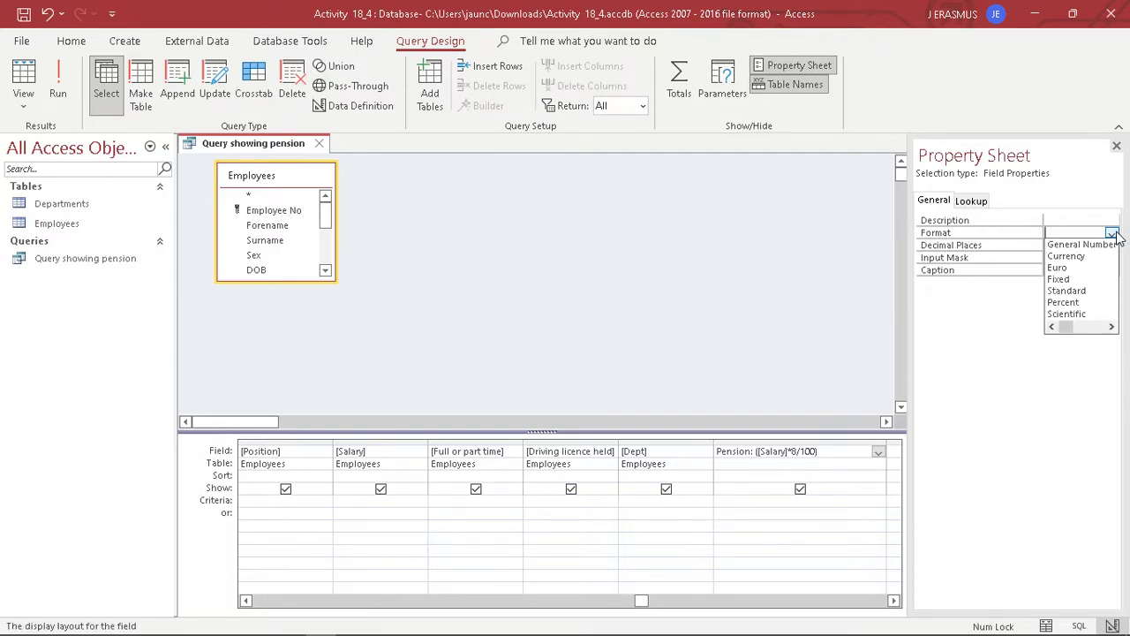
click(1071, 271)
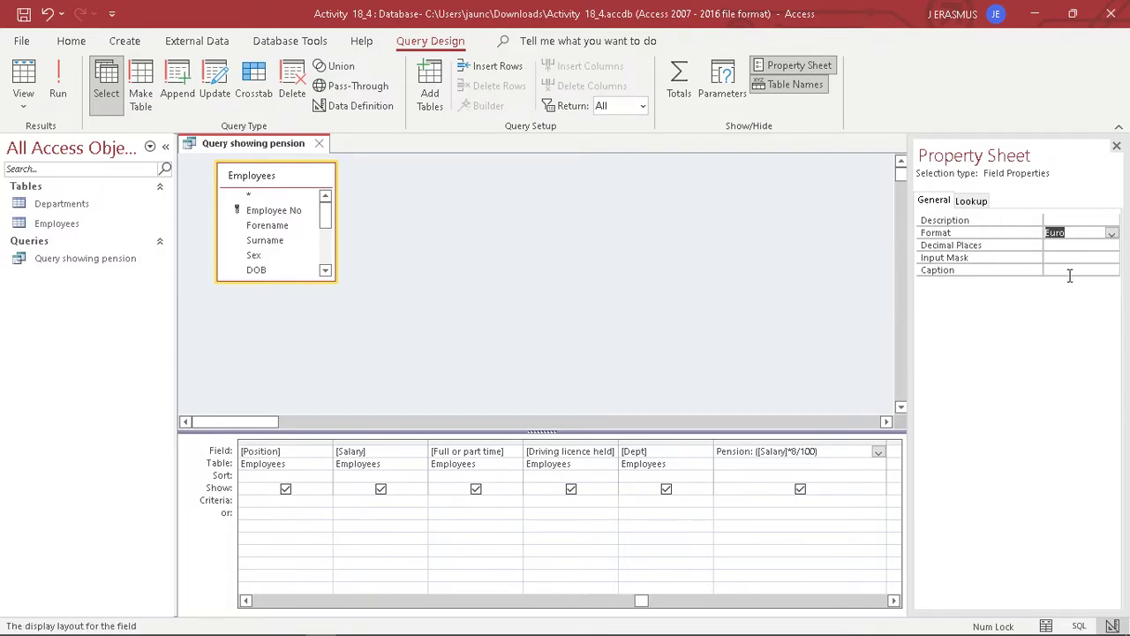
key(alt+Tab)
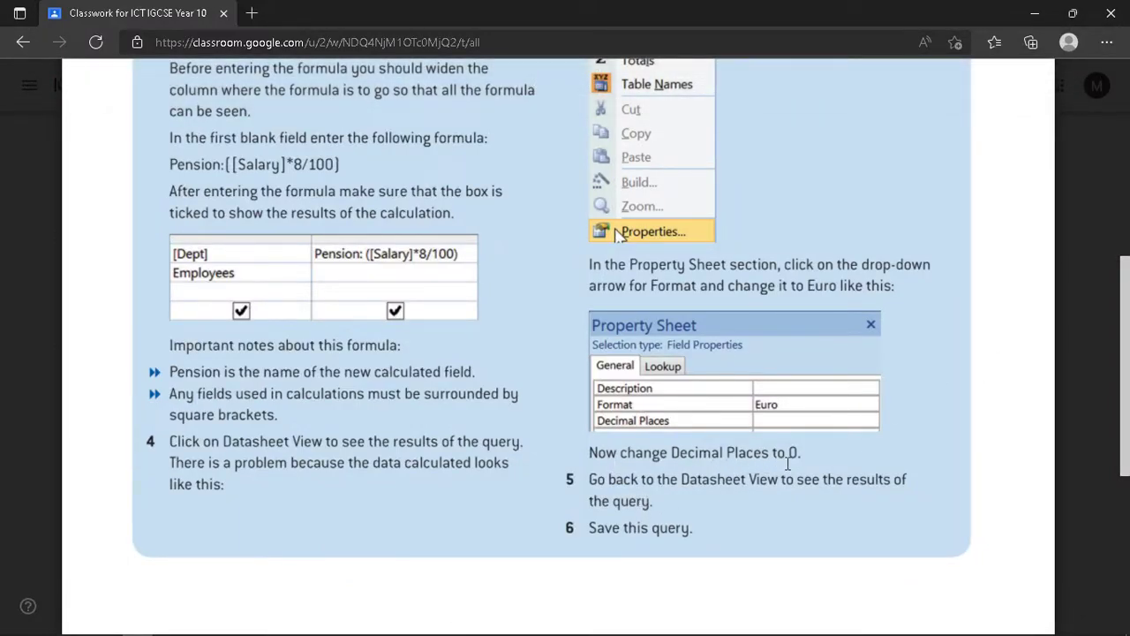
key(alt+Tab)
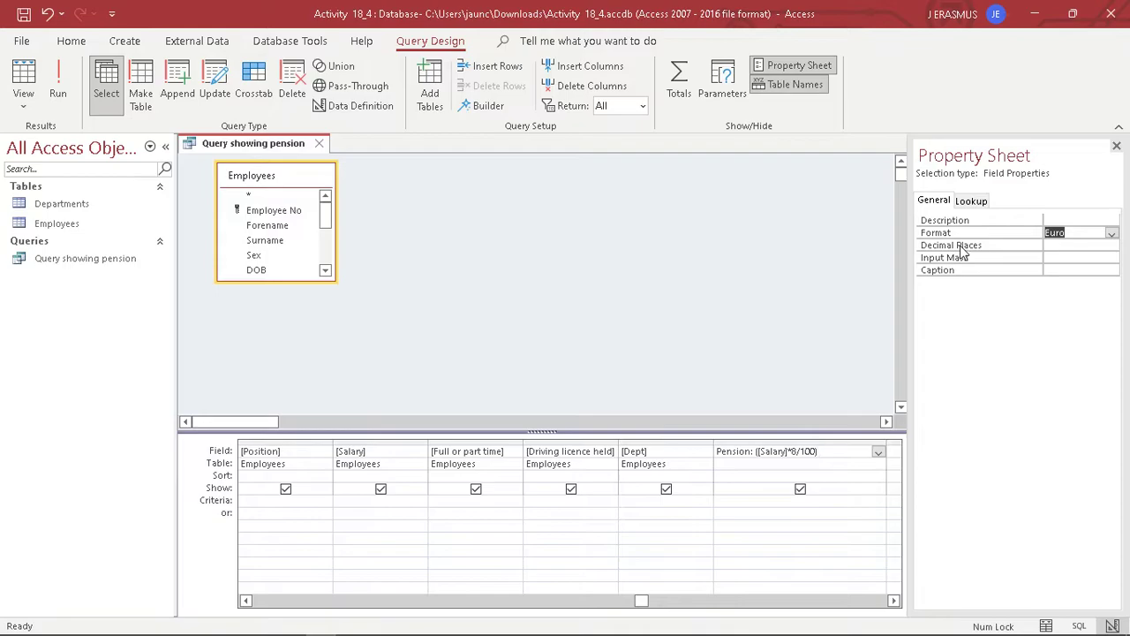
click(1073, 247)
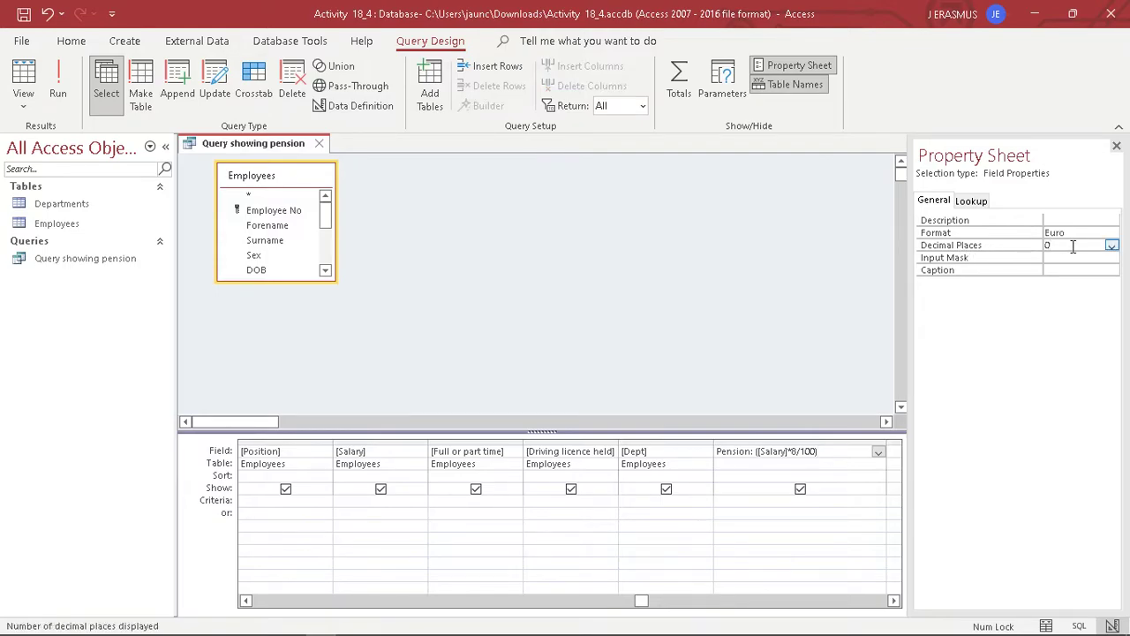
- Choose 0 decimal places again for the Pension field and read the worksheet's remaining instructions in Edge before returning to Access
click(1112, 248)
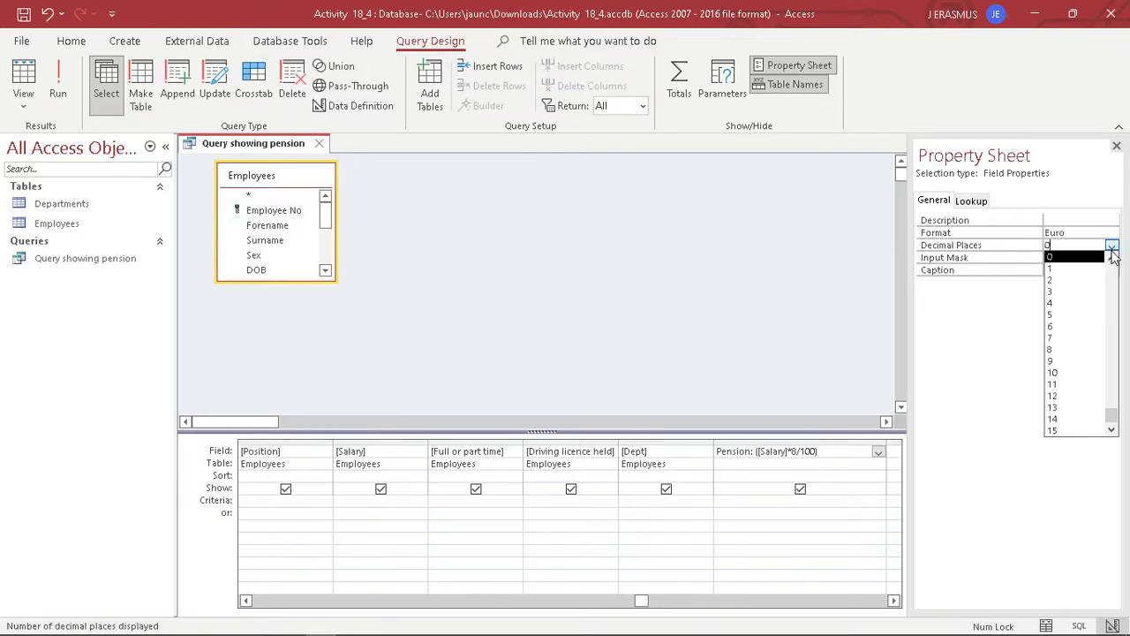
click(1057, 267)
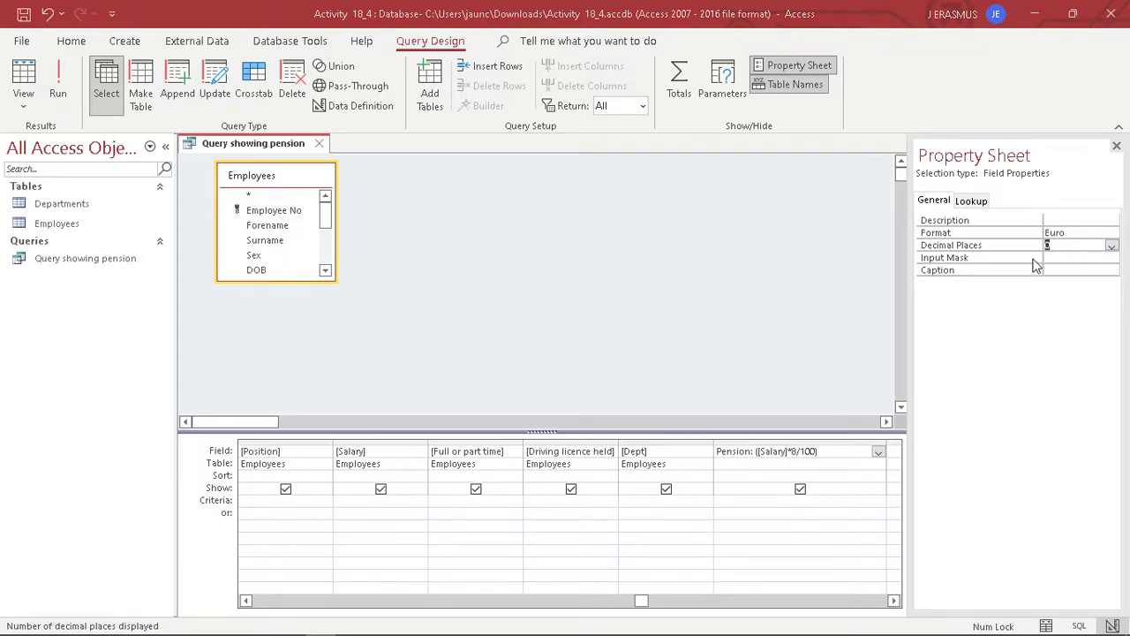
key(alt+Tab)
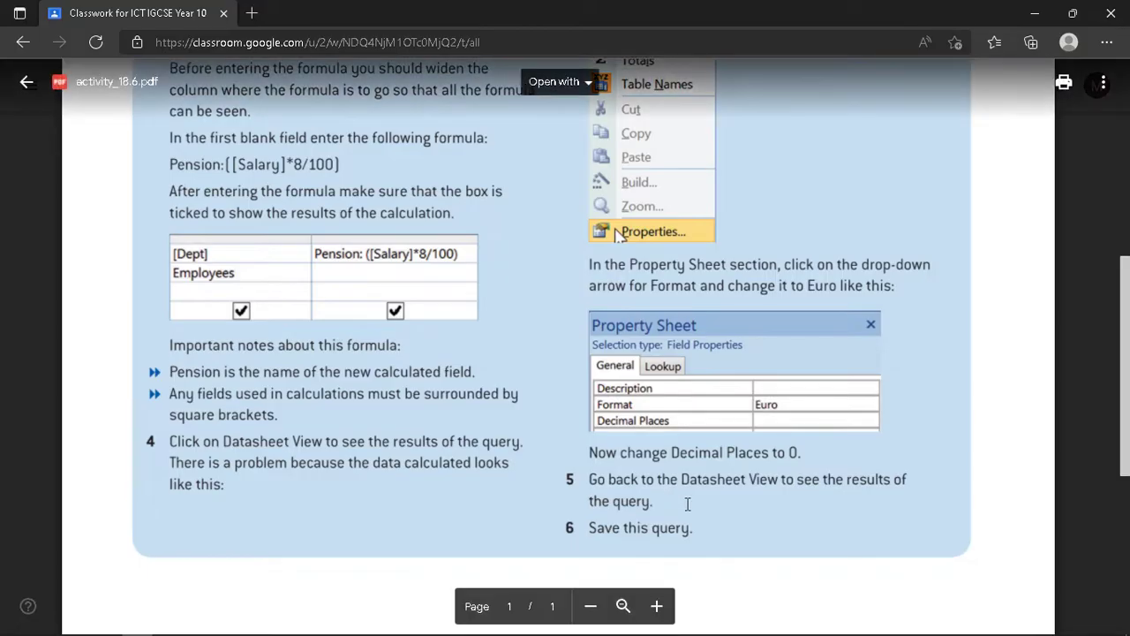
key(alt+Tab)
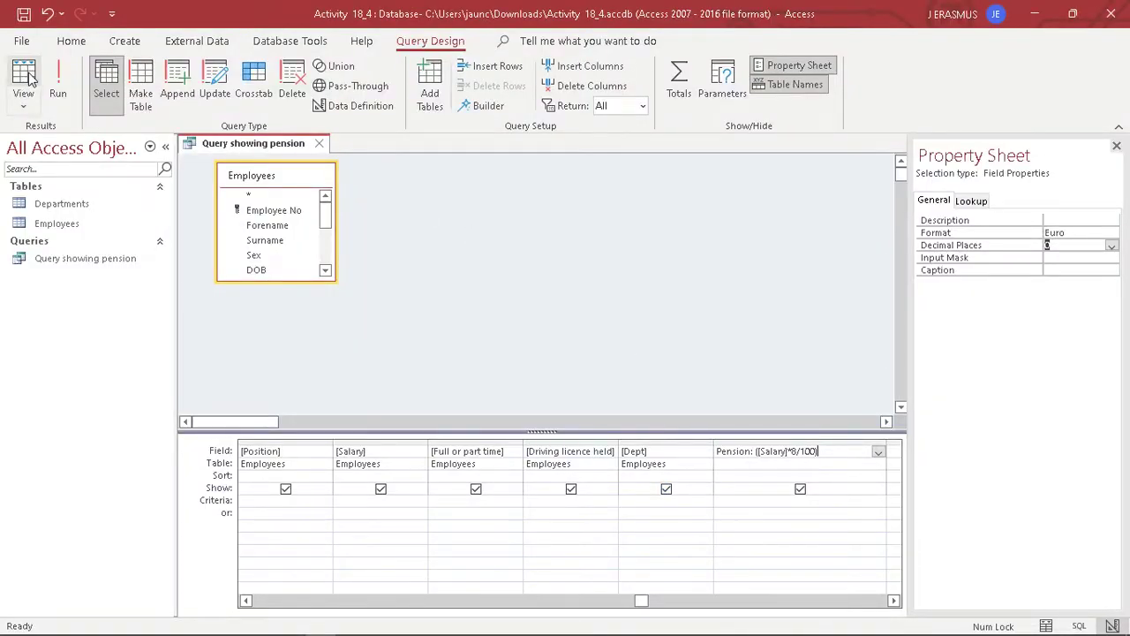
- Show the pension query in Datasheet View and examine the salary and formatted Pension columns
click(24, 99)
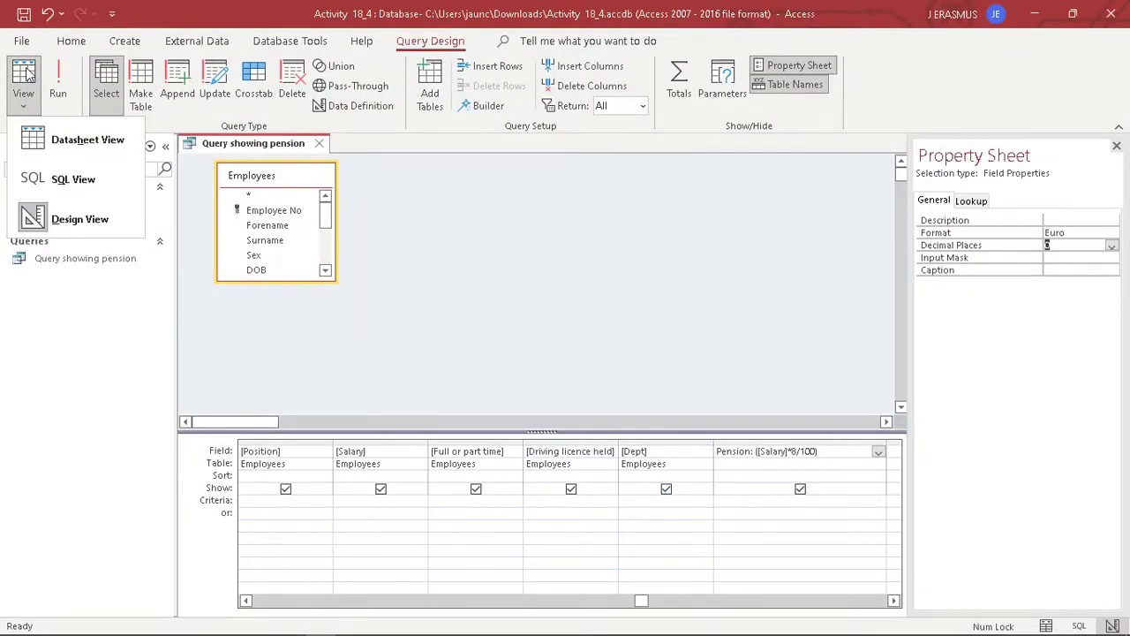
click(58, 144)
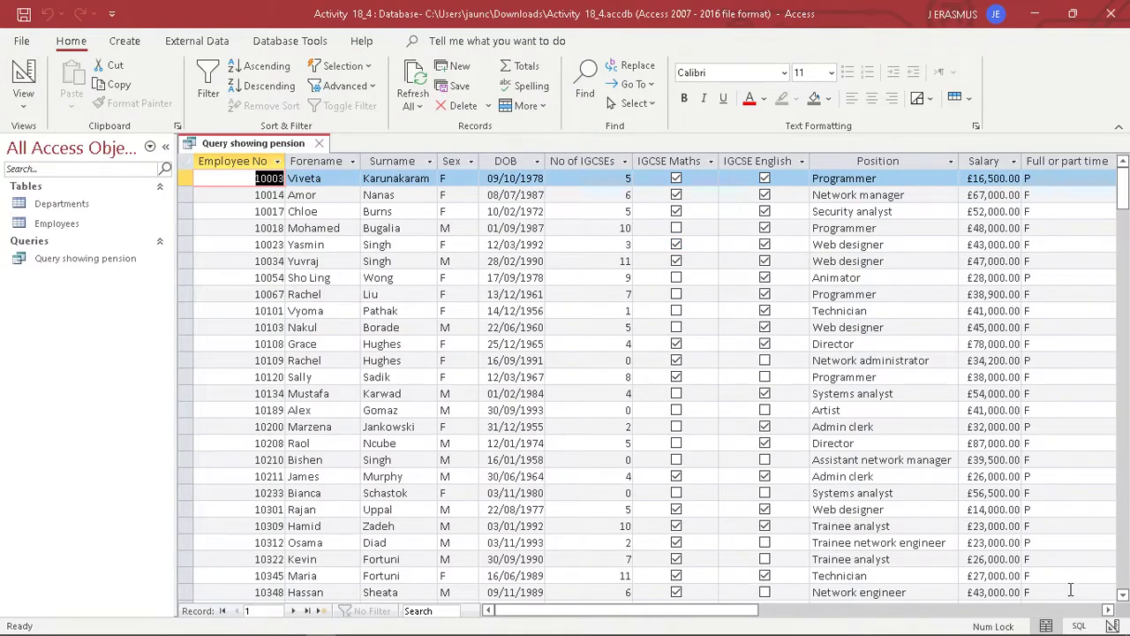
scroll(1069, 588, right, 8)
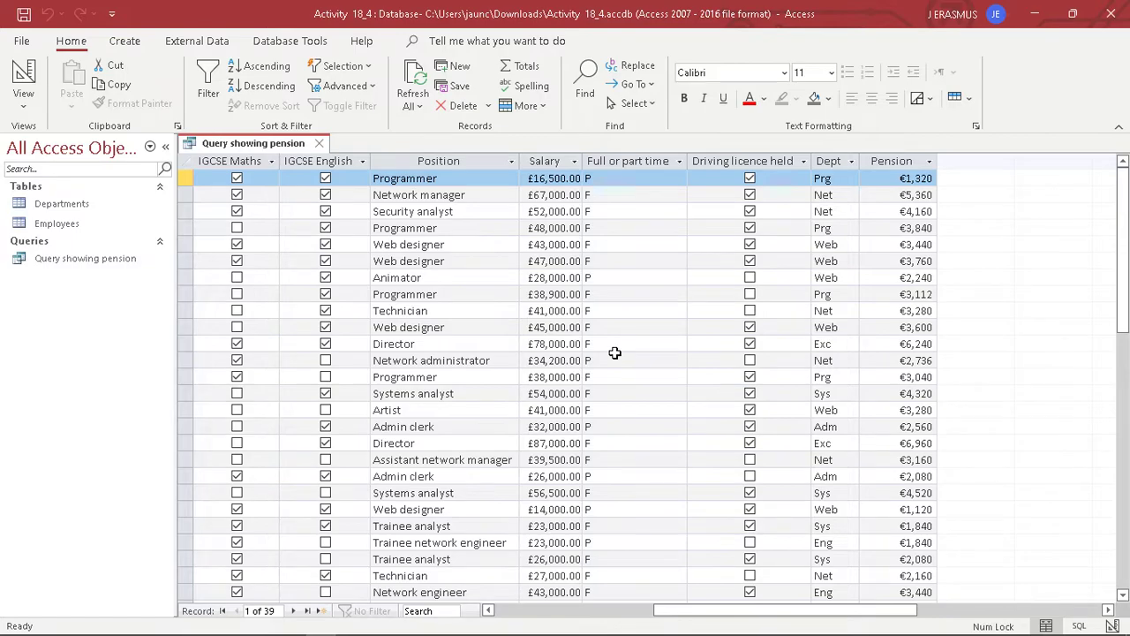
click(488, 610)
click(488, 611)
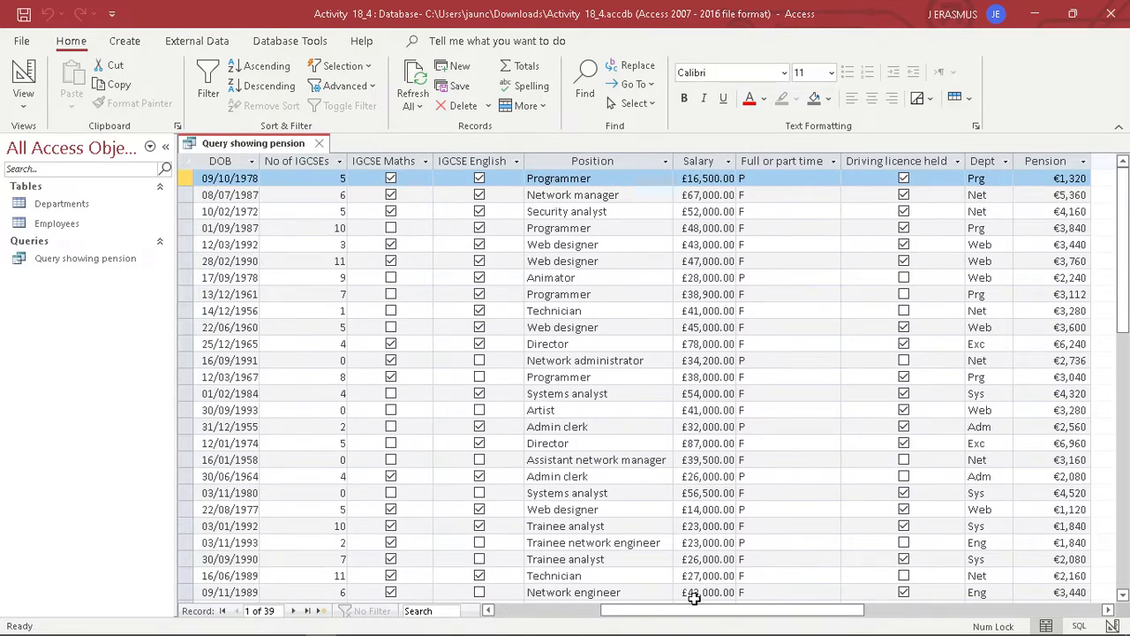
scroll(755, 399, down, 1)
scroll(755, 399, up, 1)
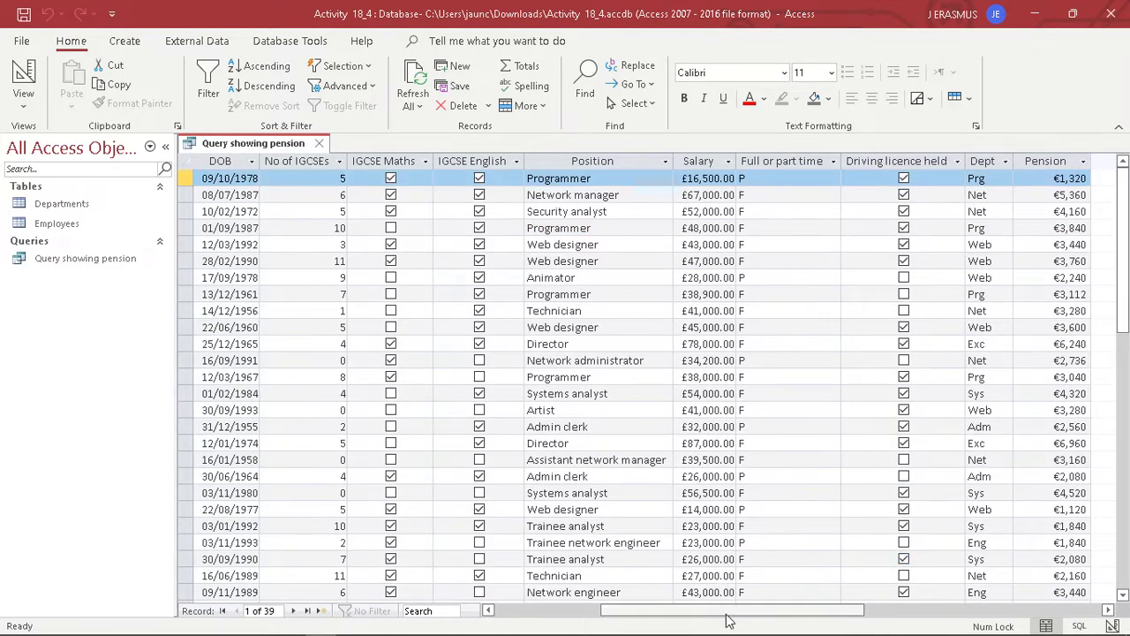
drag(729, 615, 779, 609)
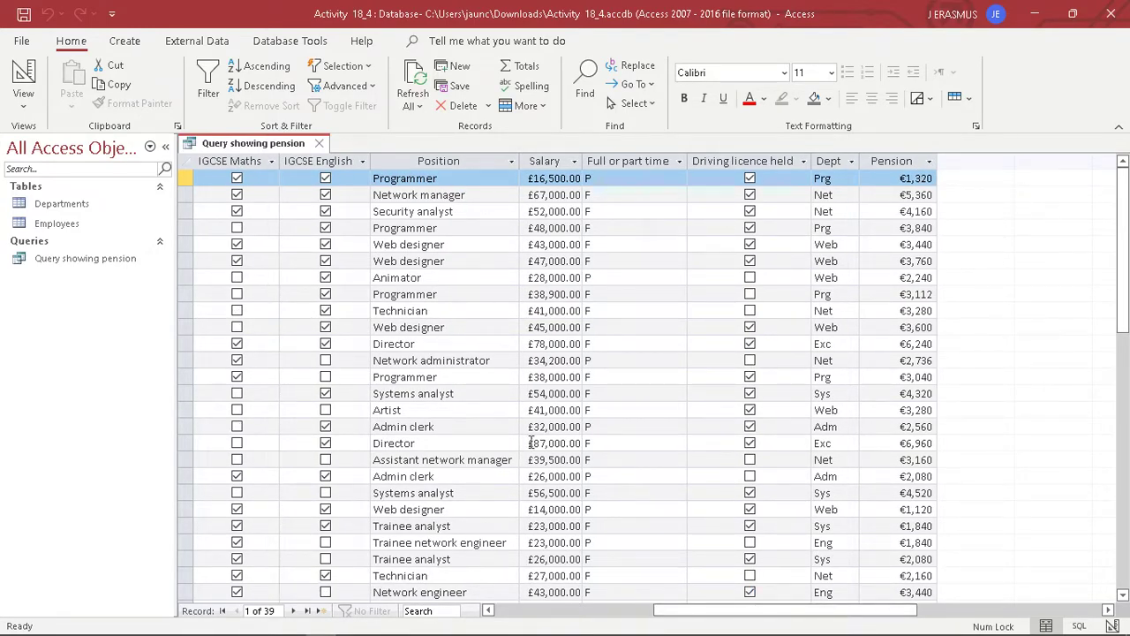
- Find and open the On-Screen Keyboard through Windows search to locate the Print Screen key, and close it
click(46, 624)
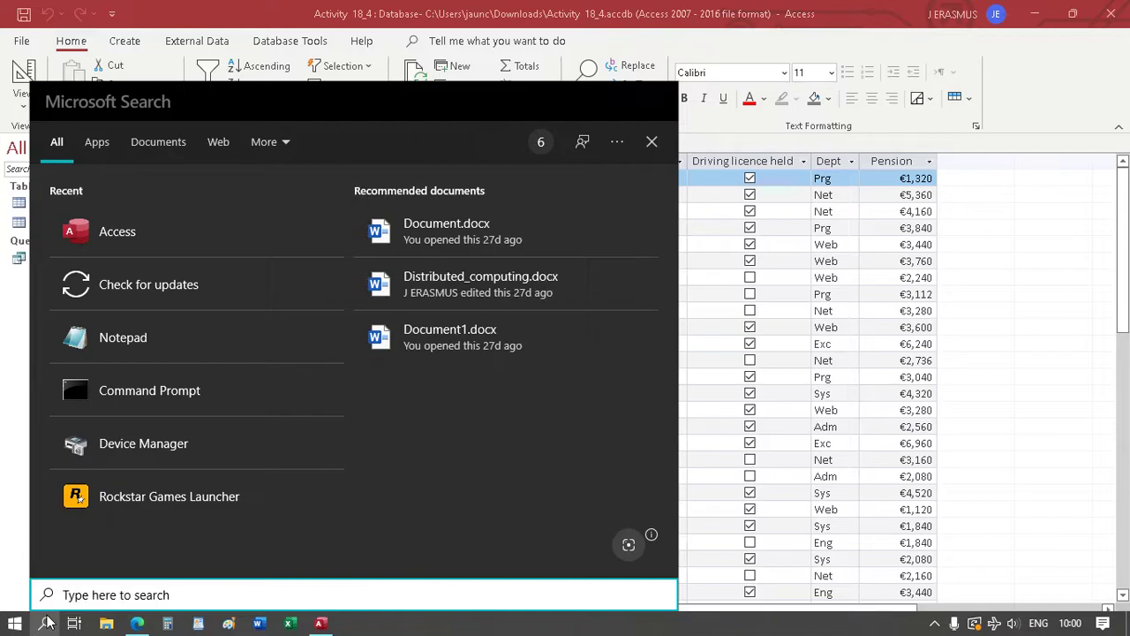
text(sc)
key(BackSpace)
key(BackSpace)
text(on b)
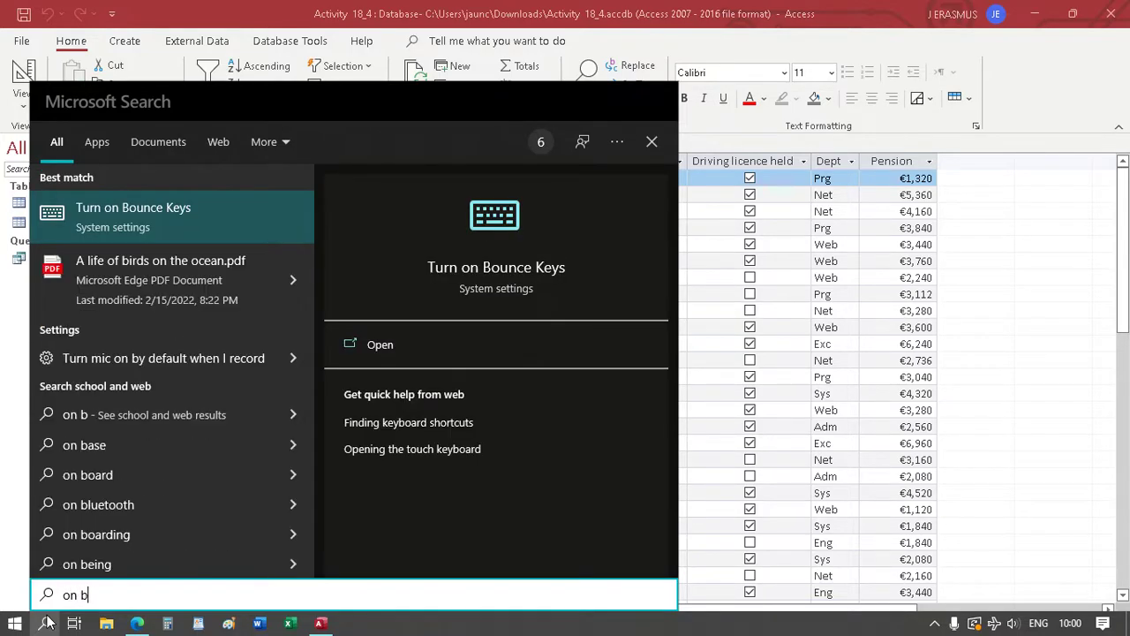
key(BackSpace)
text(s)
key(Return)
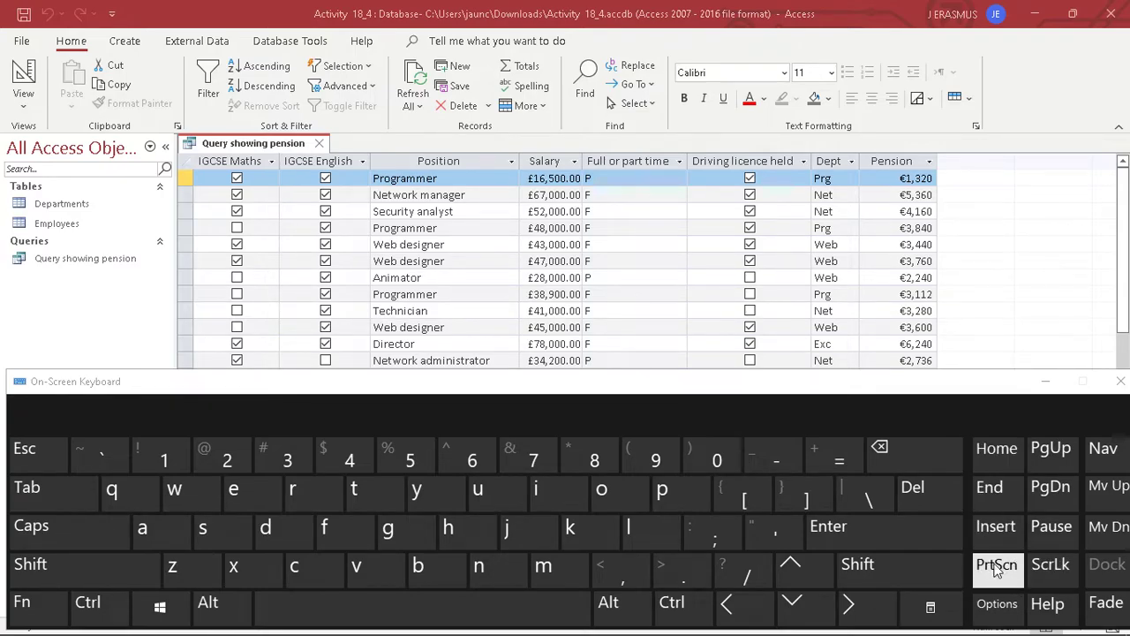
click(1119, 382)
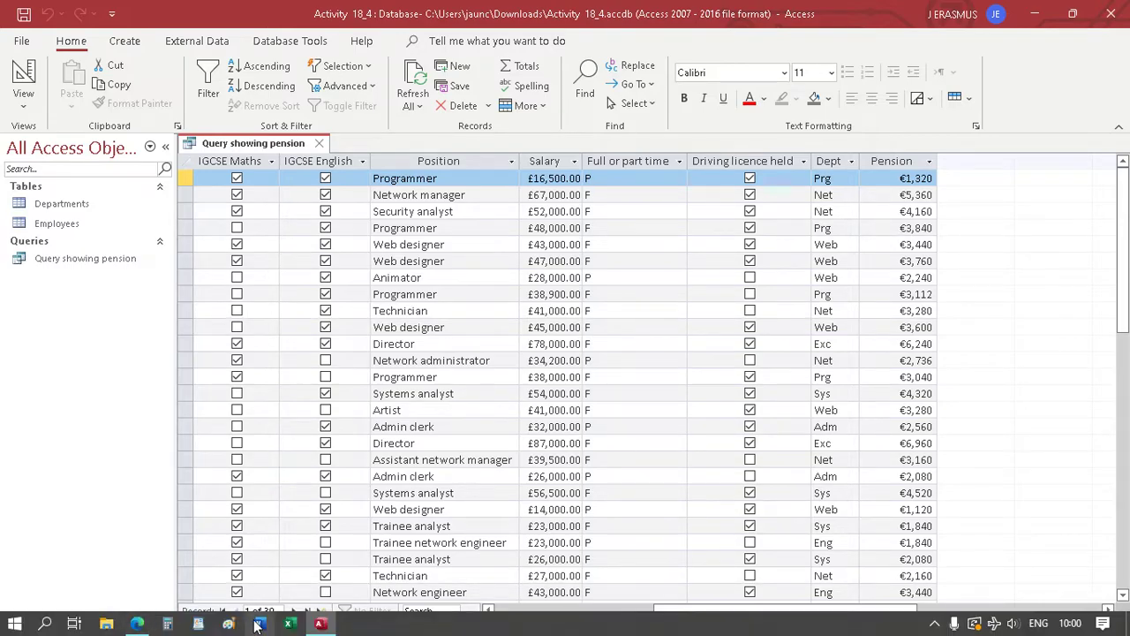
- Create a blank Word document and paste the screenshot of the query's datasheet into it
click(261, 623)
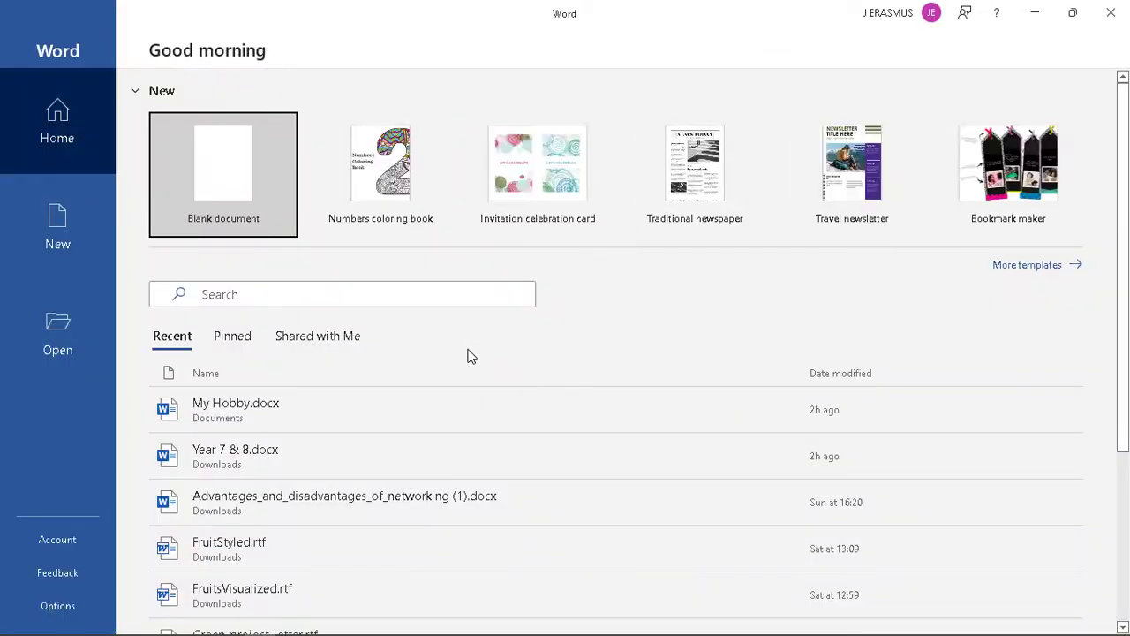
click(224, 165)
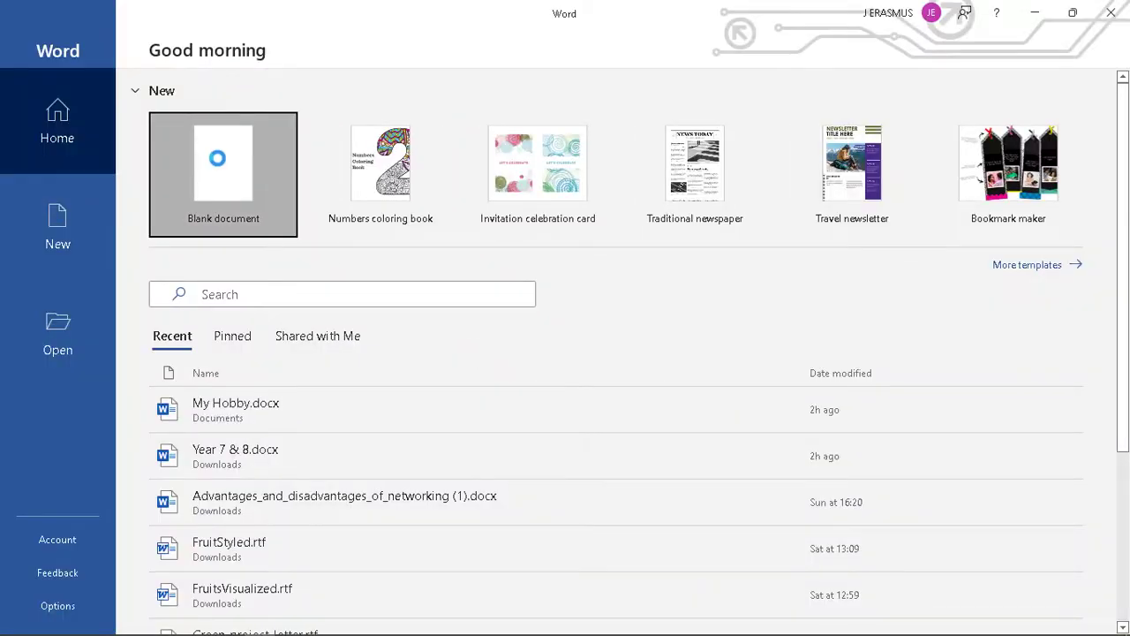
key(ctrl+v)
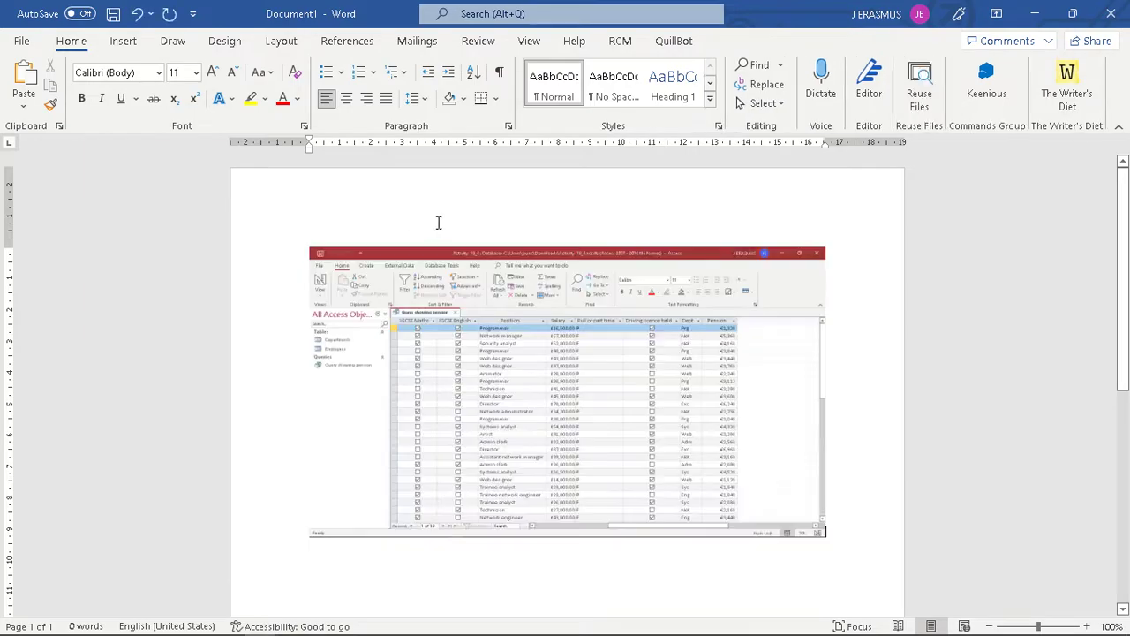
- Crop the pasted datasheet screenshot to the query results, from the query's title down to the last visible records
right_click(486, 374)
click(537, 201)
drag(311, 249, 387, 310)
drag(738, 471, 808, 577)
click(757, 424)
click(524, 293)
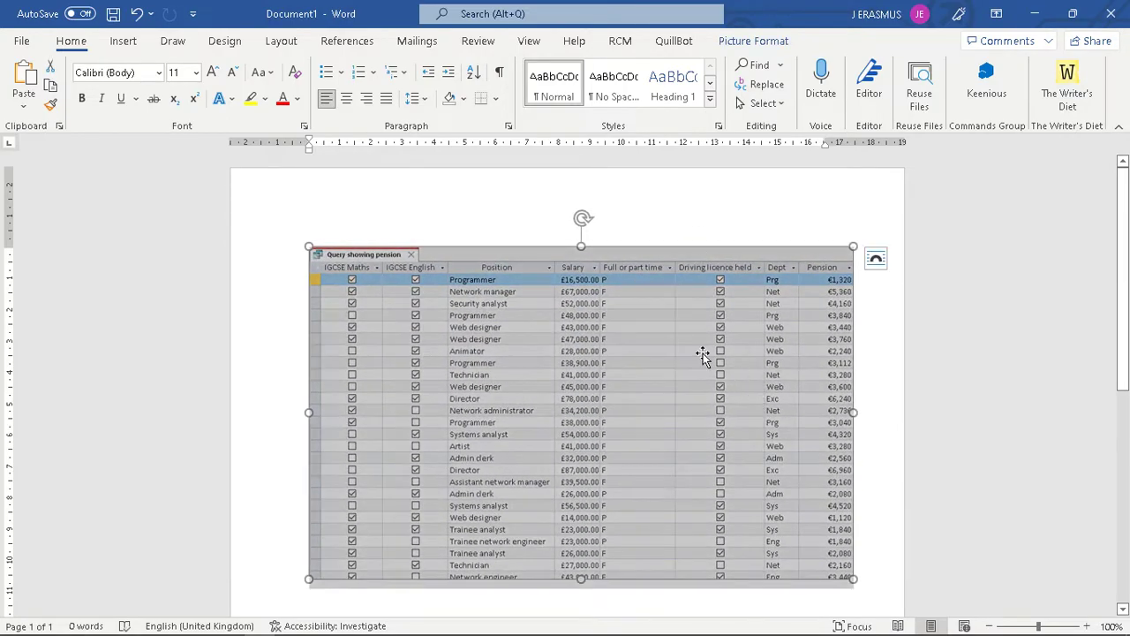
click(880, 420)
- Switch the Access query to Design View and paste a screenshot of it below the first picture in Word
key(alt+Tab)
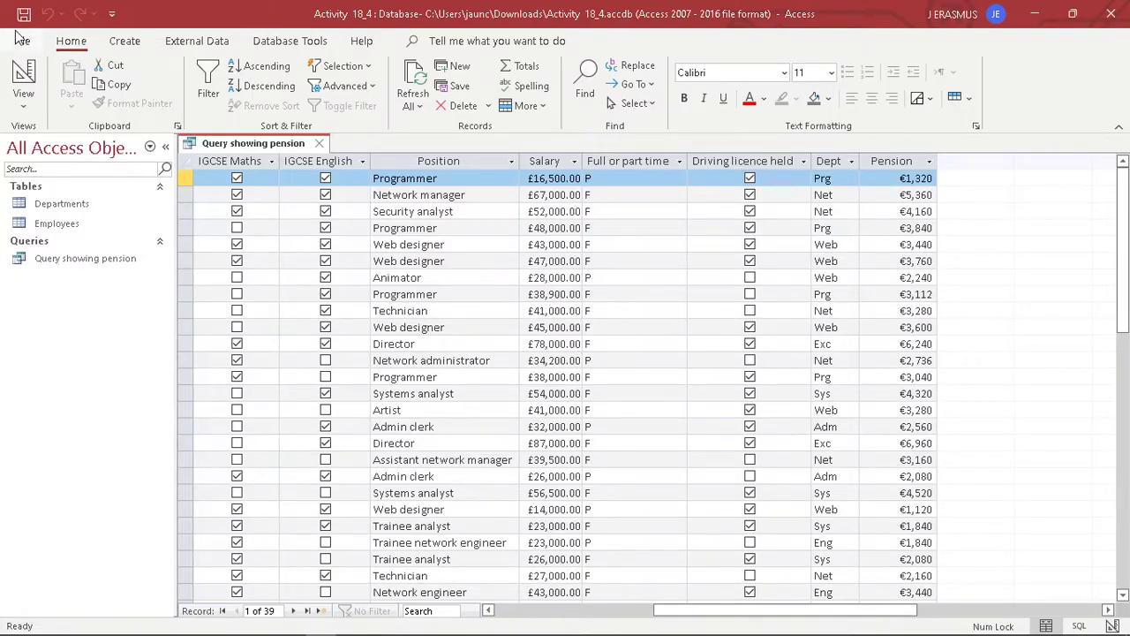
click(24, 76)
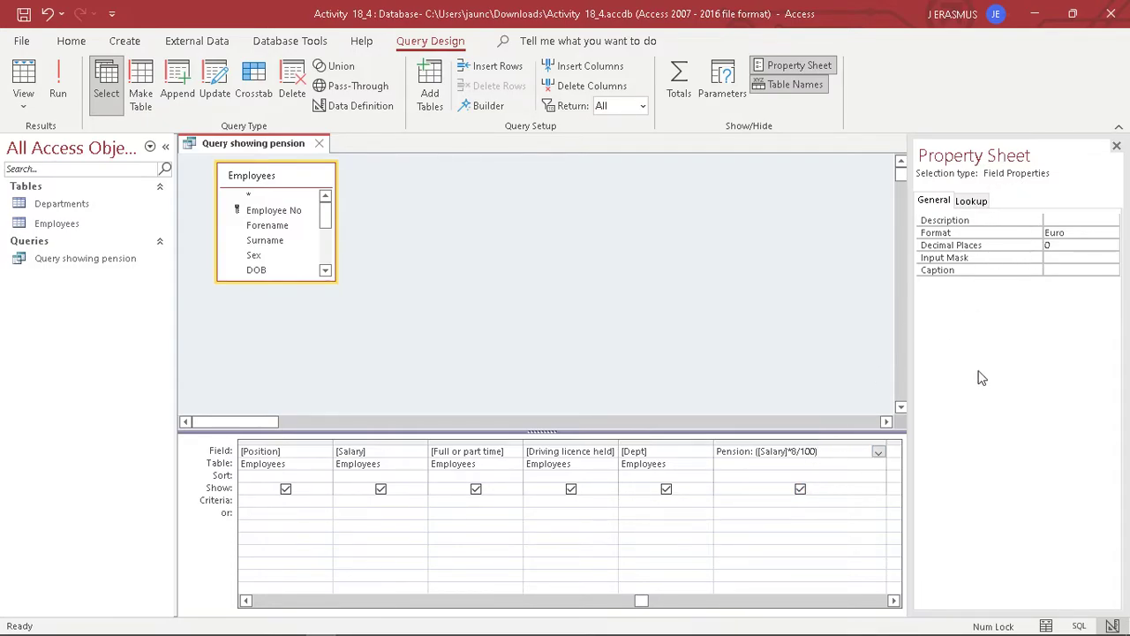
key(alt+Tab)
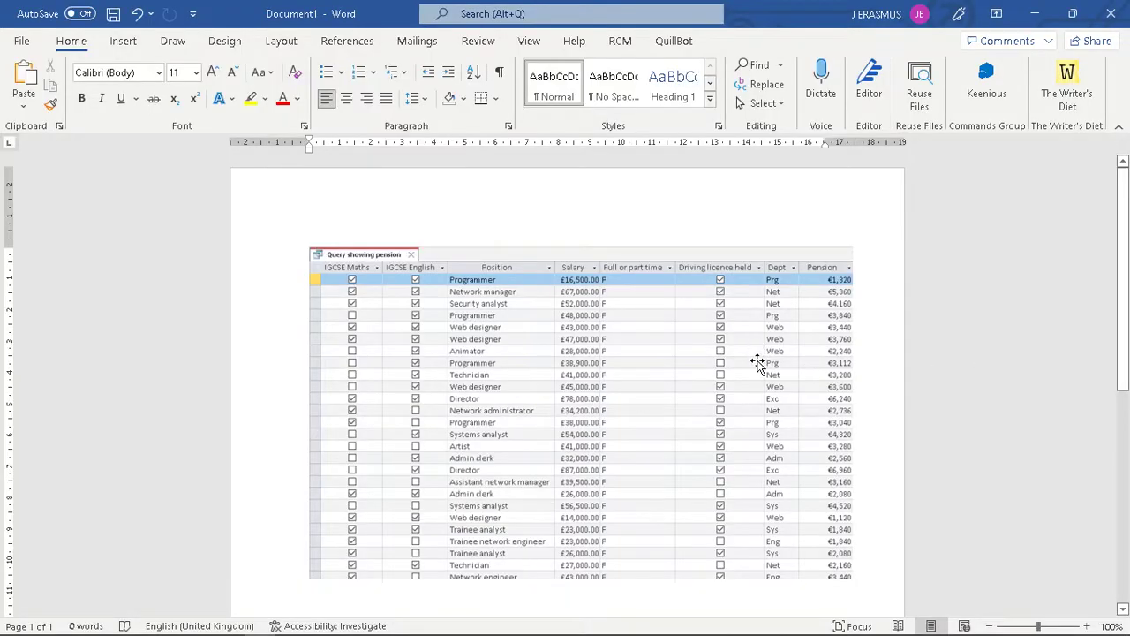
key(ctrl+v)
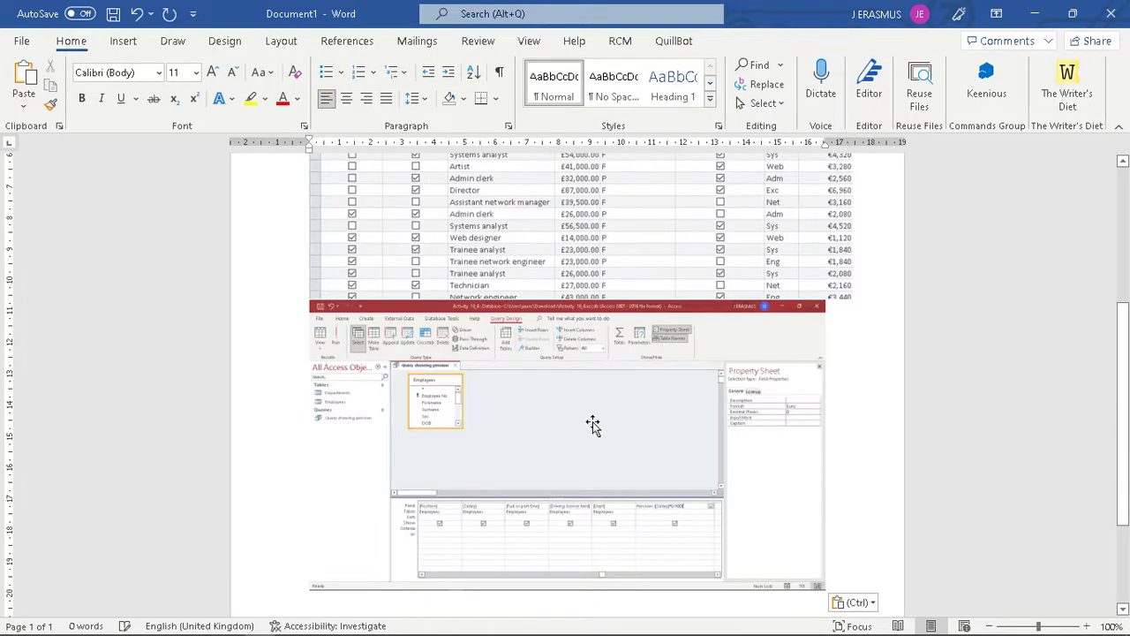
- Crop the second screenshot to the query design area and the Pension field's Property Sheet
right_click(621, 404)
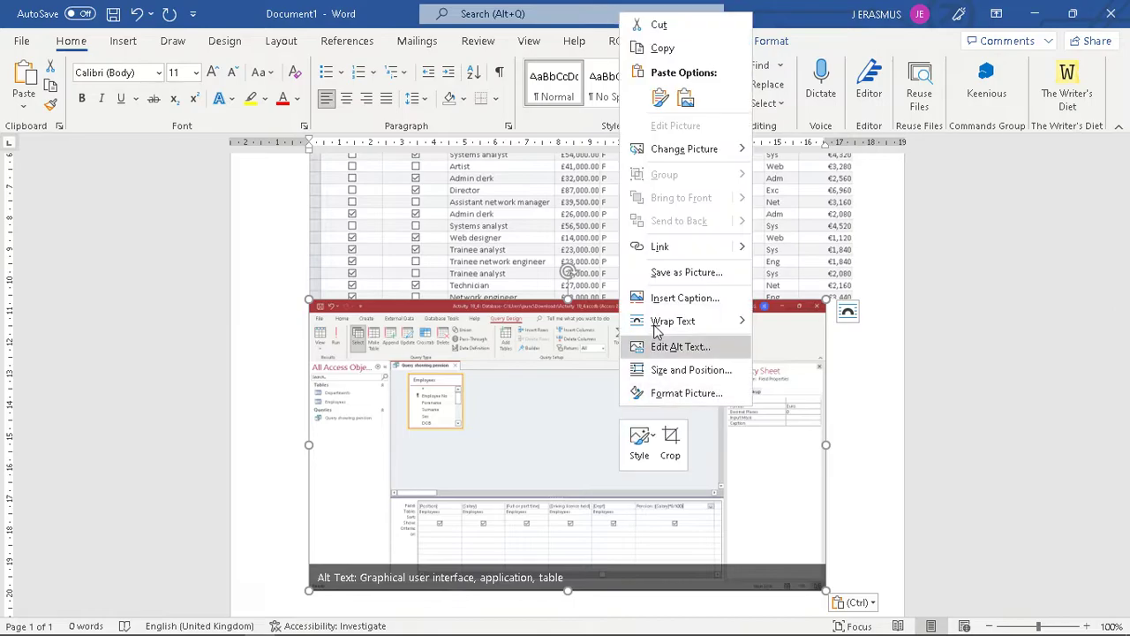
click(672, 446)
drag(316, 305, 395, 360)
drag(738, 525, 790, 578)
click(869, 485)
click(632, 427)
click(886, 446)
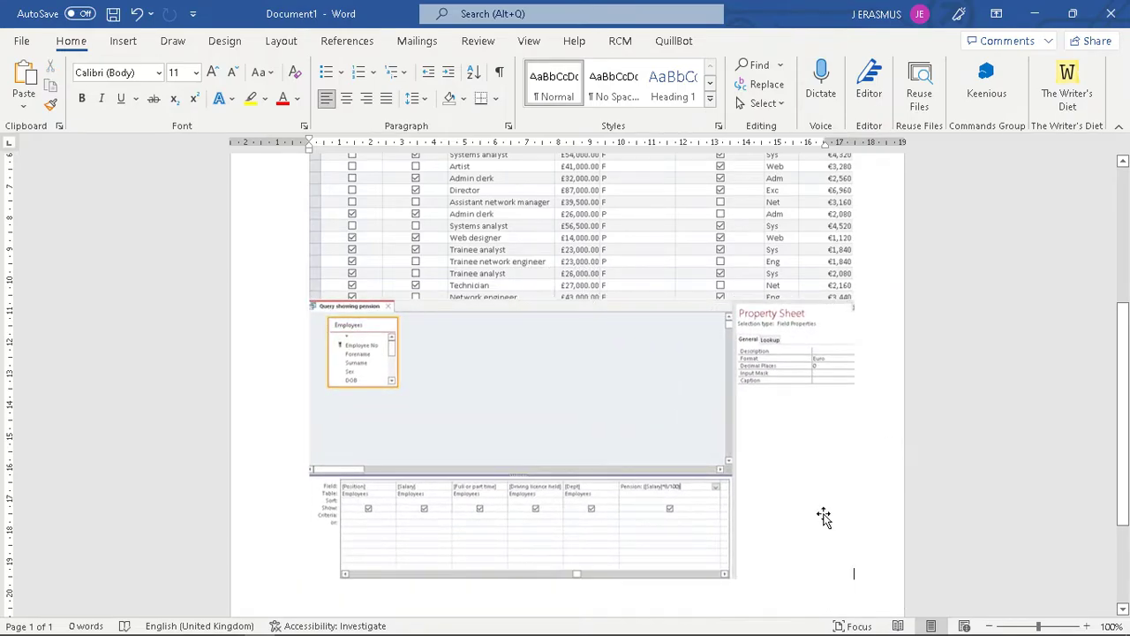
- Print the Word document with Microsoft Print to PDF, saving it in Downloads as Formulae in Queries
scroll(711, 526, up, 5)
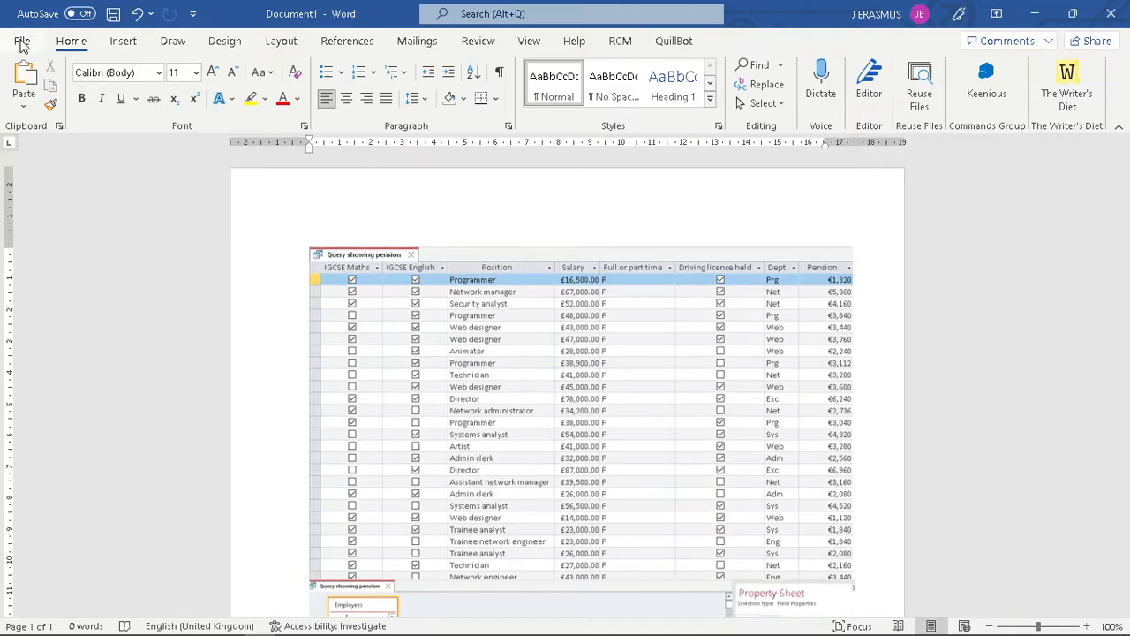
click(22, 41)
click(62, 297)
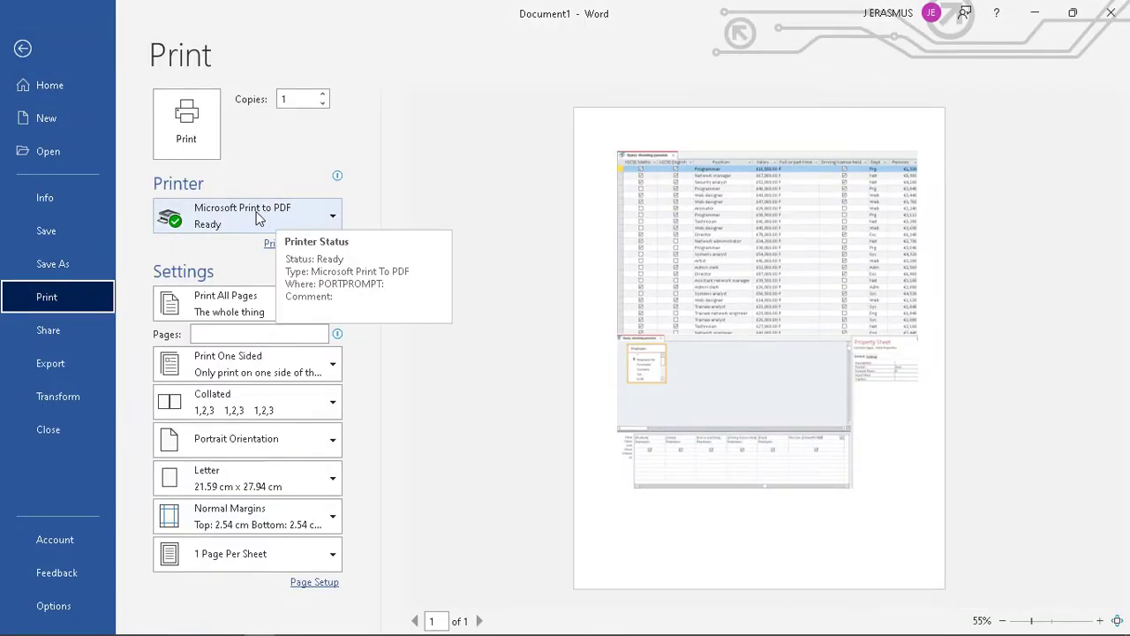
click(187, 119)
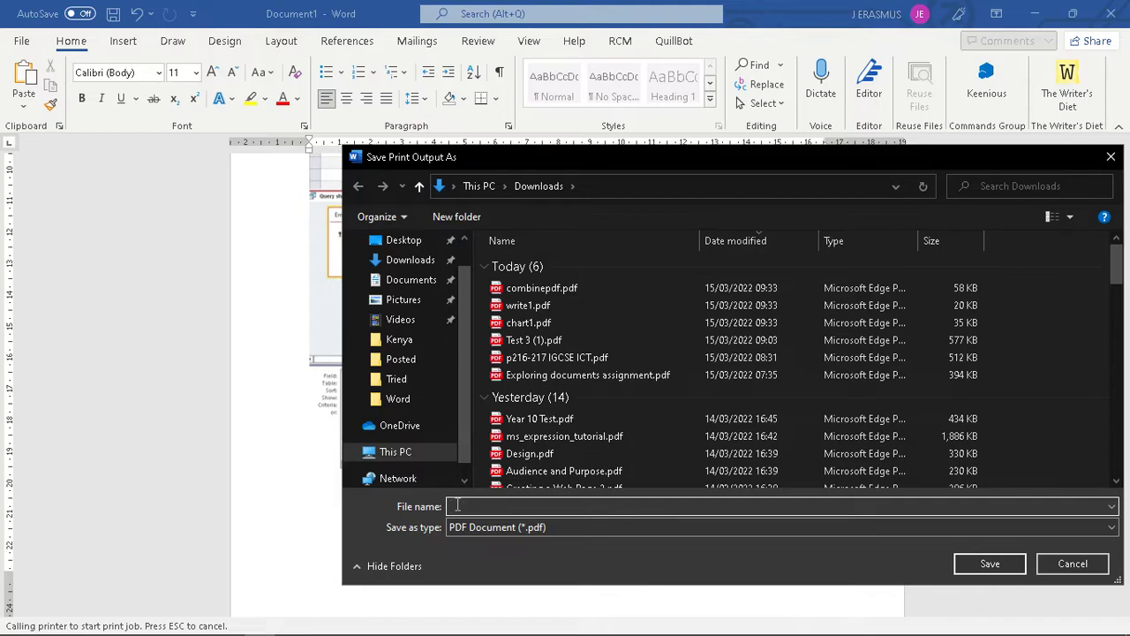
key(alt+Tab)
key(alt+Tab)
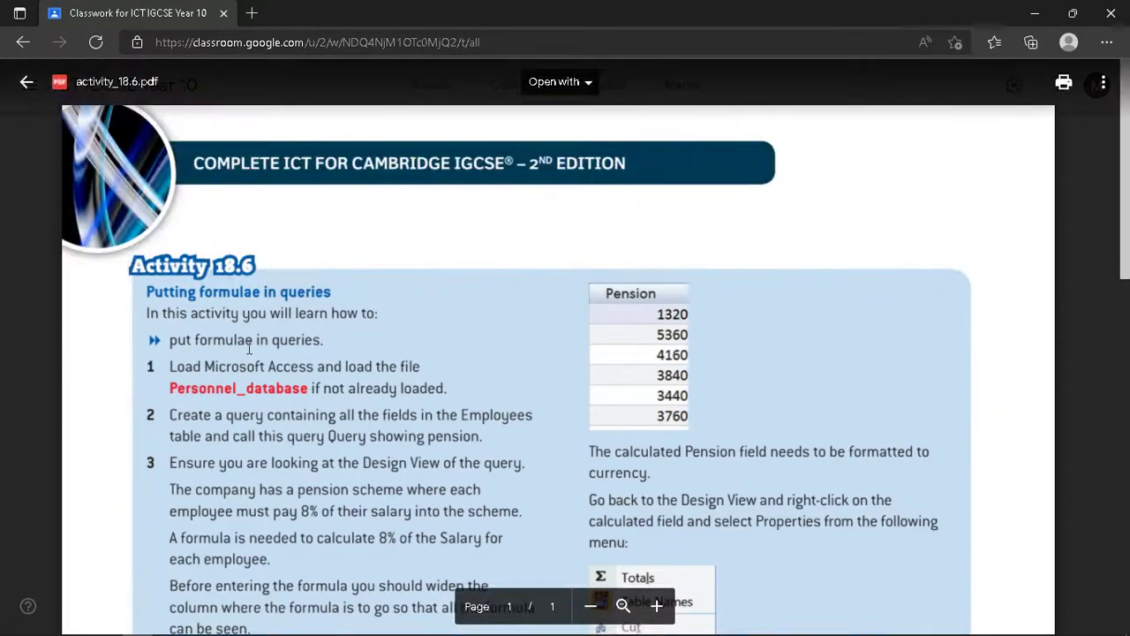
key(alt+Tab)
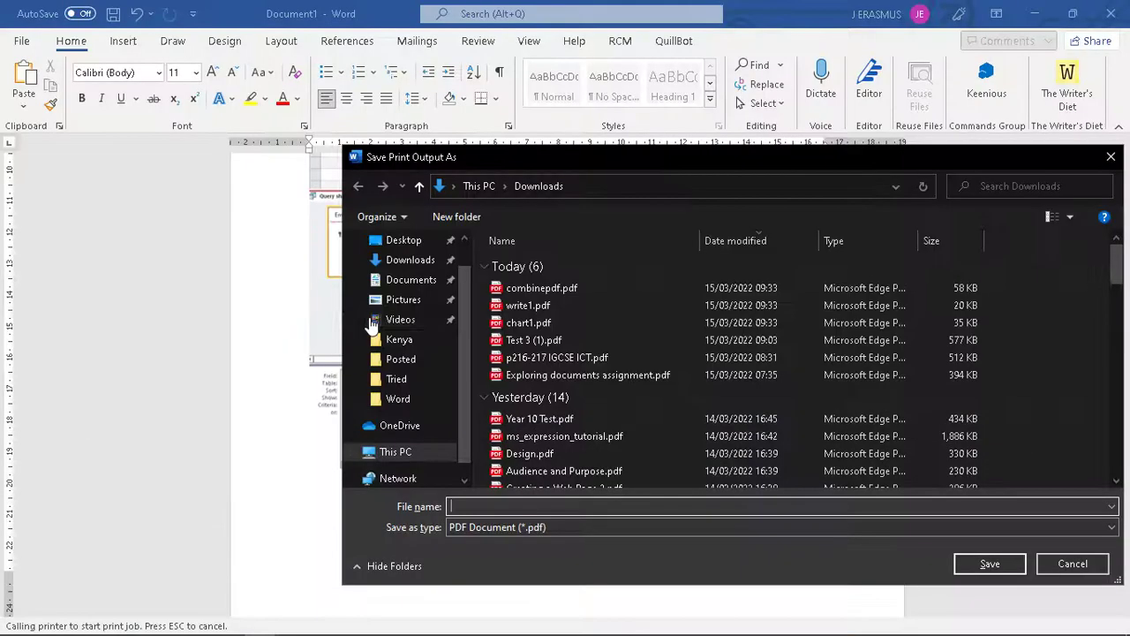
text(Formulae in Queries)
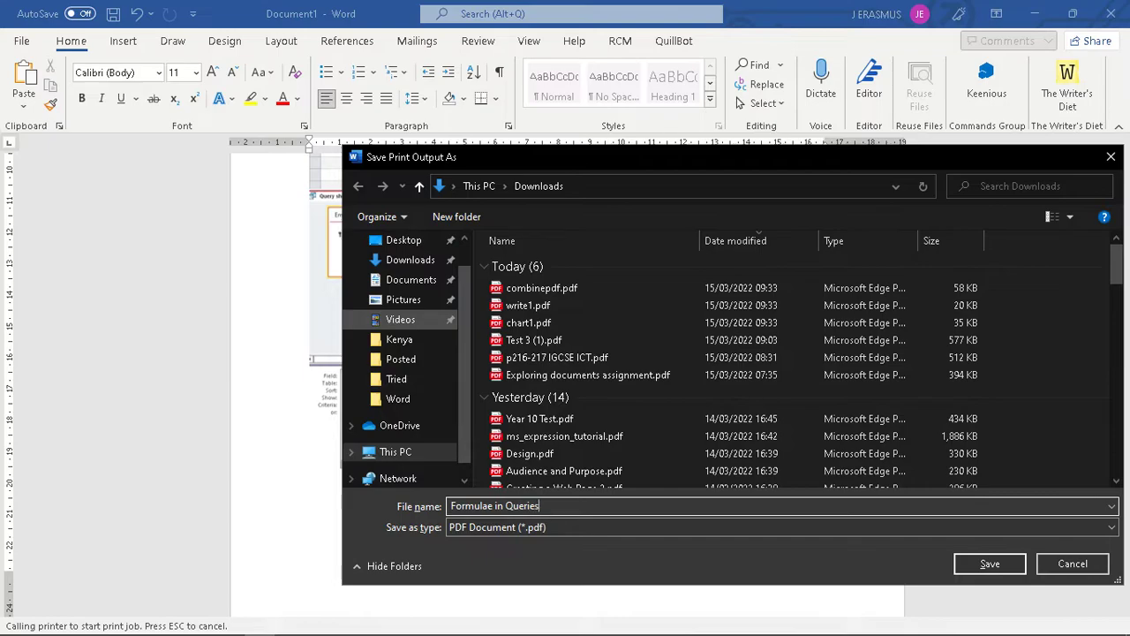
click(989, 564)
scroll(601, 344, up, 10)
- Open Formulae in Queries.pdf from the Downloads folder in File Explorer
click(107, 623)
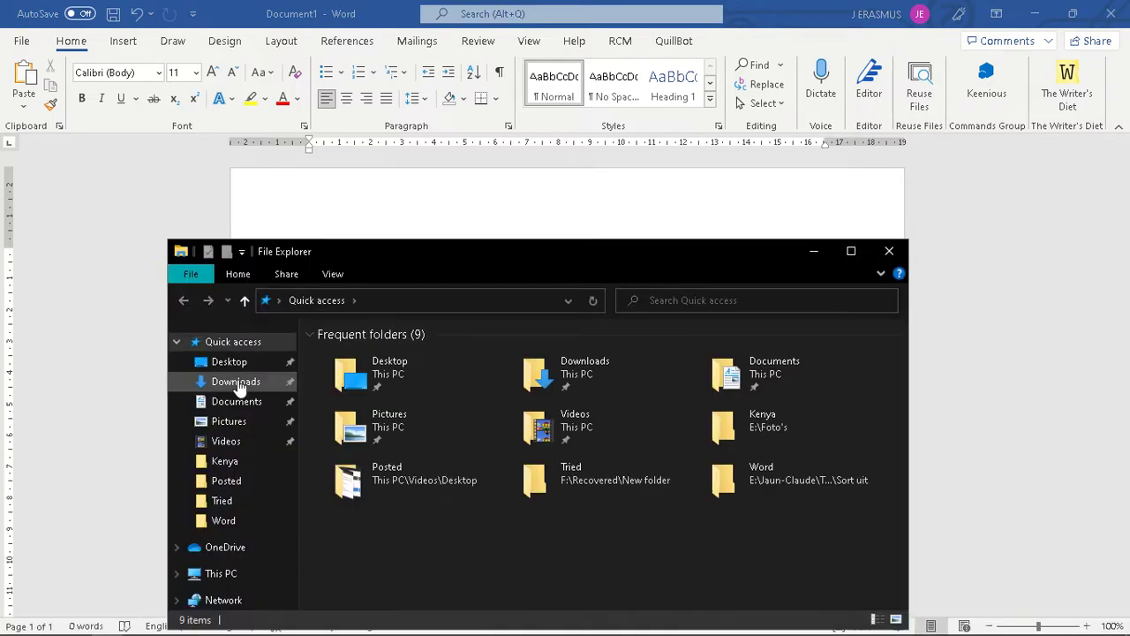
click(239, 386)
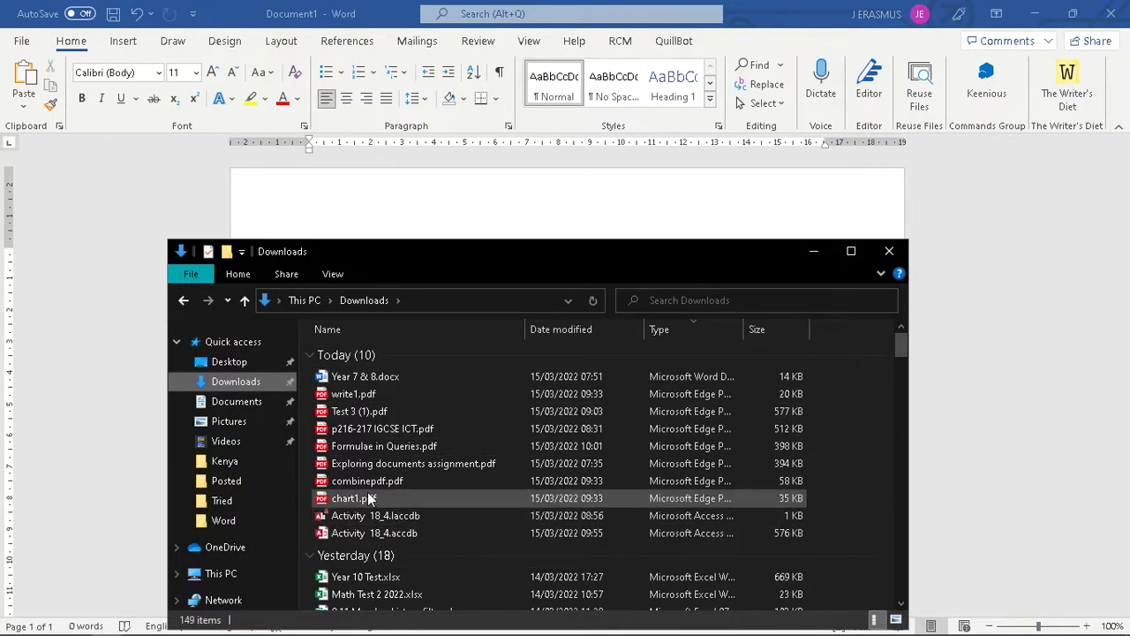
click(365, 450)
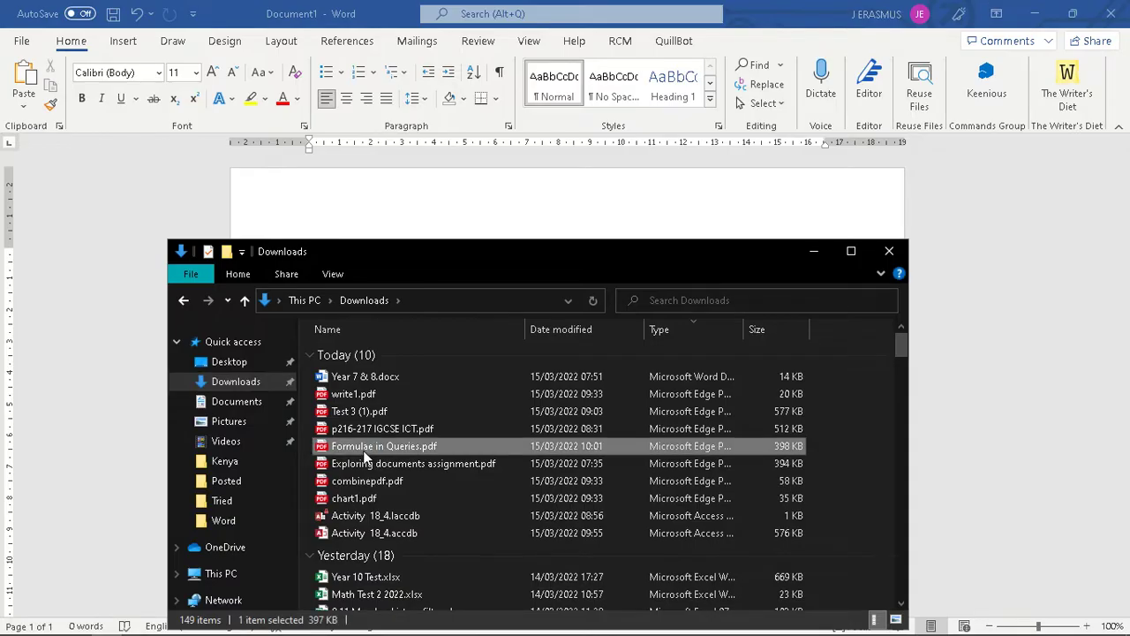
double_click(365, 455)
- Examine the Formulae in Queries PDF at different zoom levels, checking the datasheet and design screenshots
scroll(466, 353, down, 5)
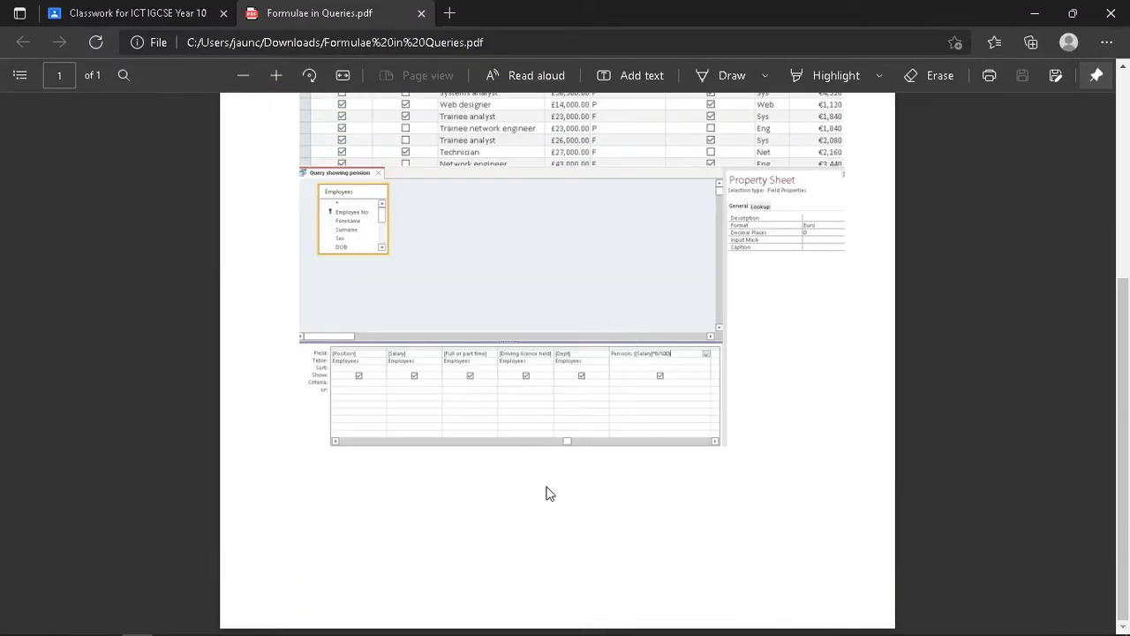
scroll(541, 493, up, 4)
scroll(578, 326, up, 6)
scroll(578, 327, down, 4)
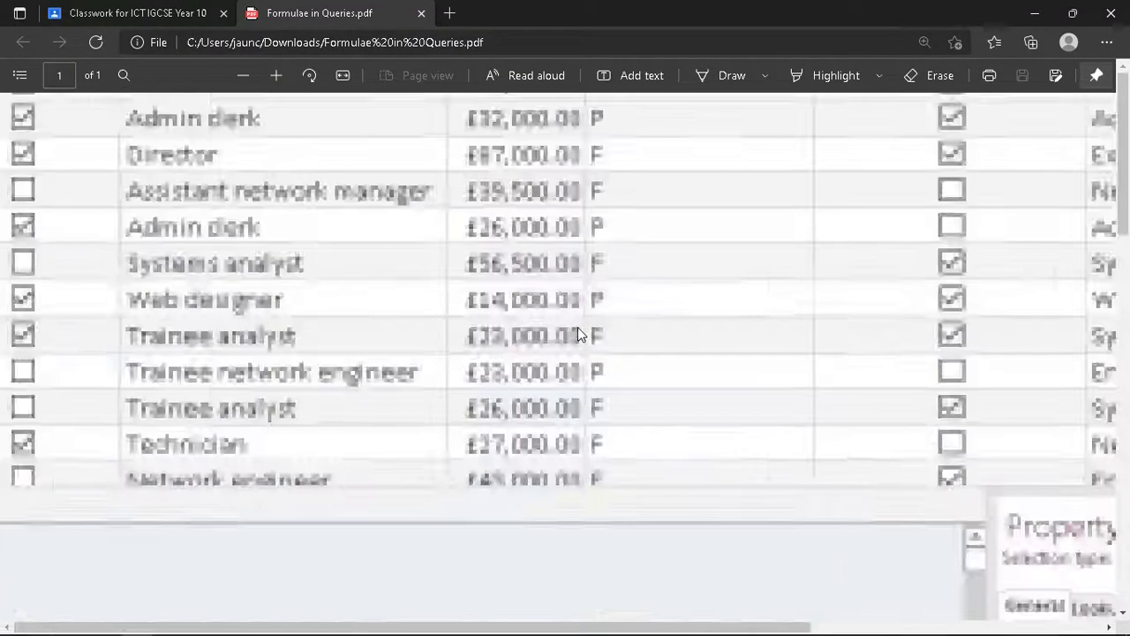
scroll(578, 326, down, 4)
scroll(578, 327, up, 5)
scroll(897, 334, up, 5)
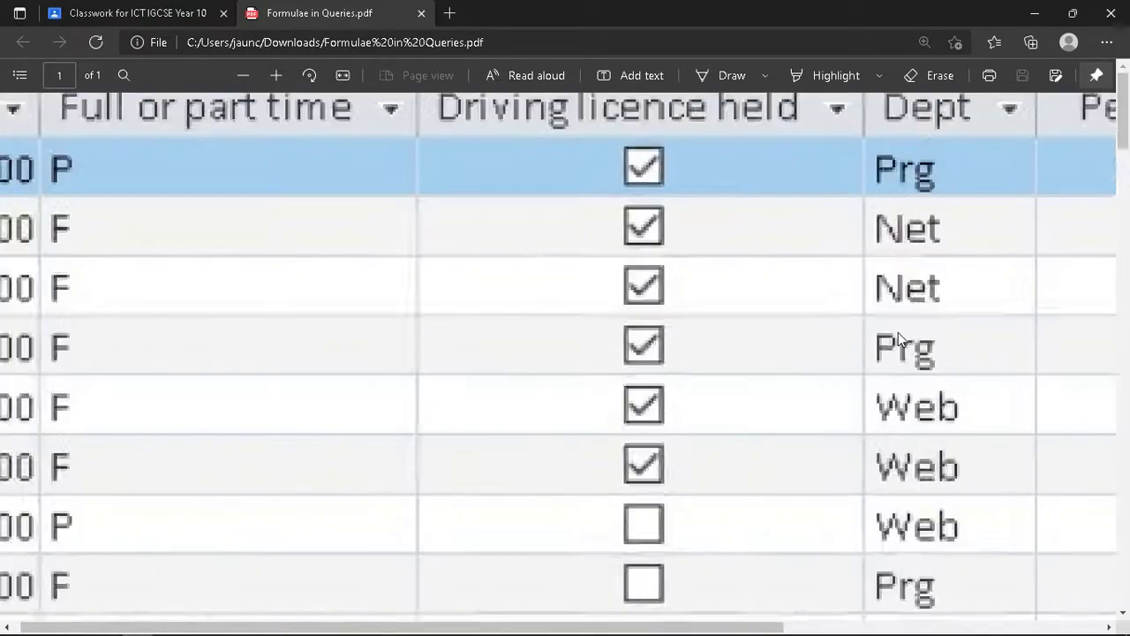
scroll(911, 318, down, 5)
scroll(859, 306, down, 6)
scroll(789, 311, up, 3)
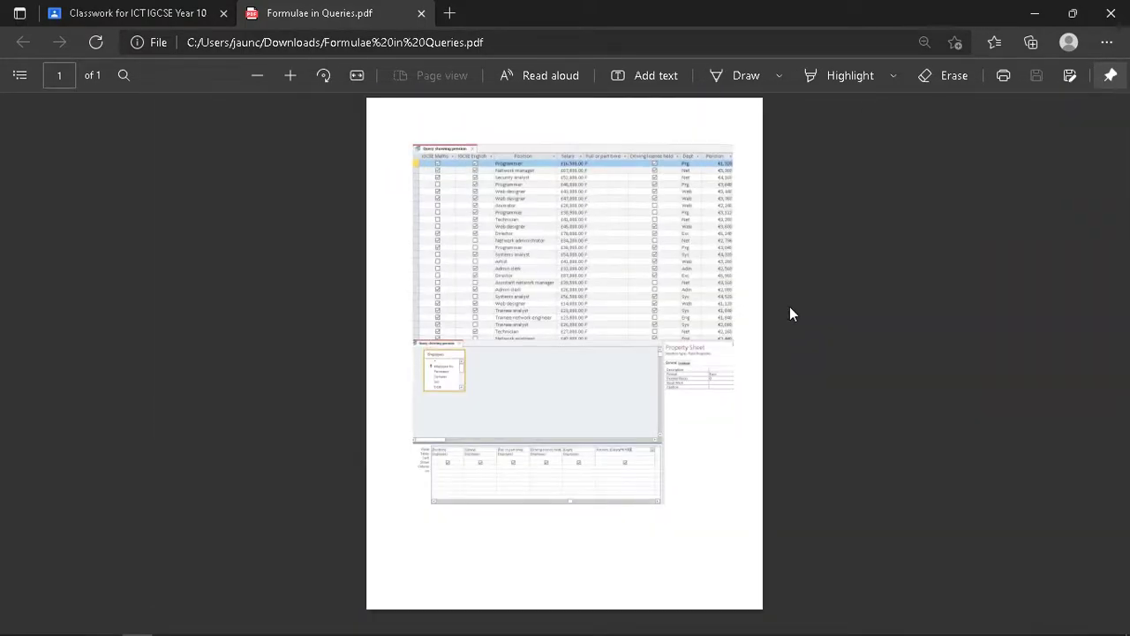
scroll(703, 304, up, 1)
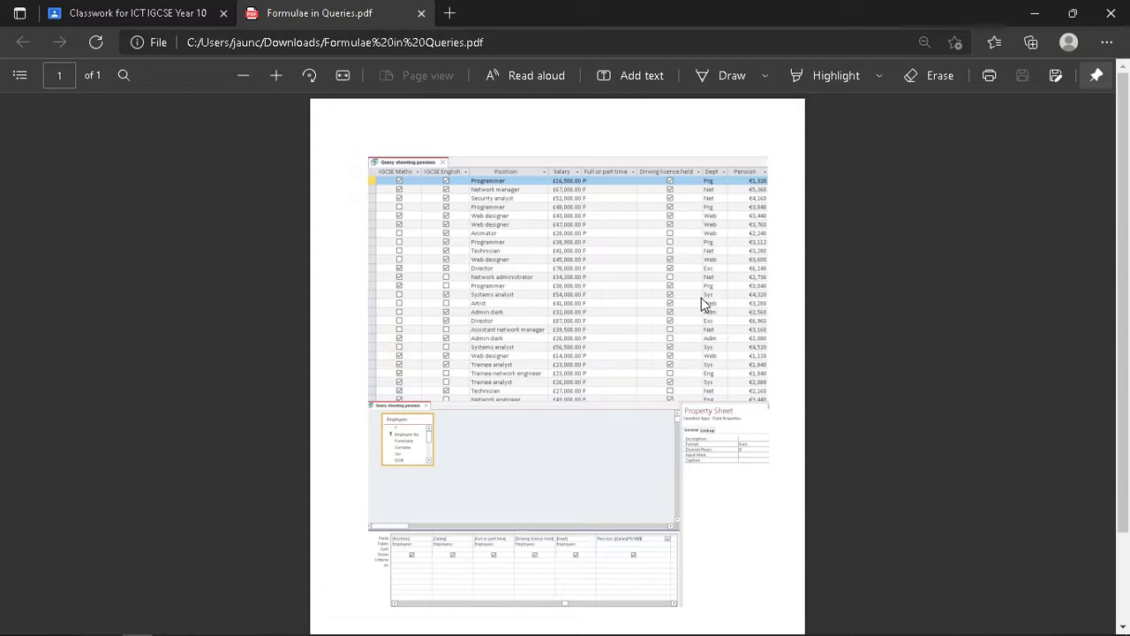
scroll(703, 304, down, 2)
scroll(703, 304, up, 2)
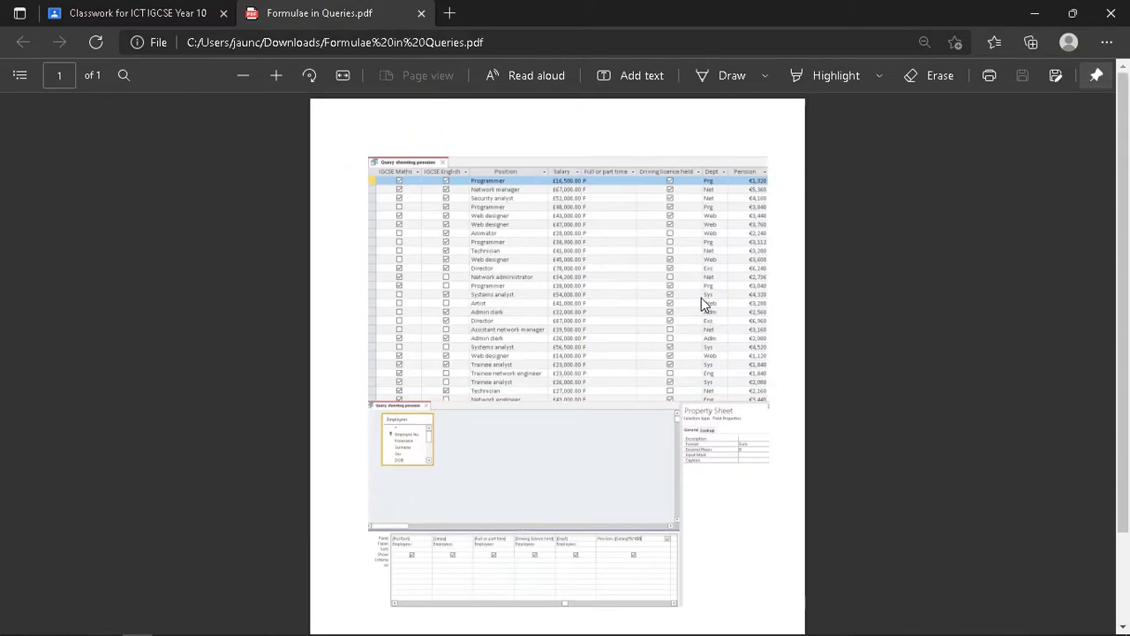